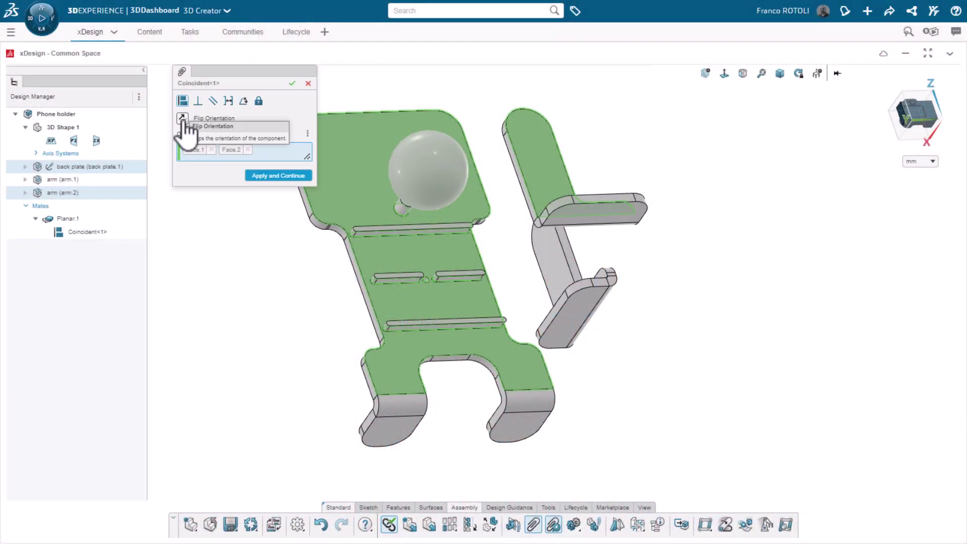
Flip and apply the arm mate, then coincide the arm's sliding face with the slot, flipped.
{"action": "left_click", "coordinate": [183, 119]}
{"action": "left_click", "coordinate": [272, 175]}
{"action": "middle_click_drag", "start_coordinate": [267, 188], "coordinate": [367, 316]}
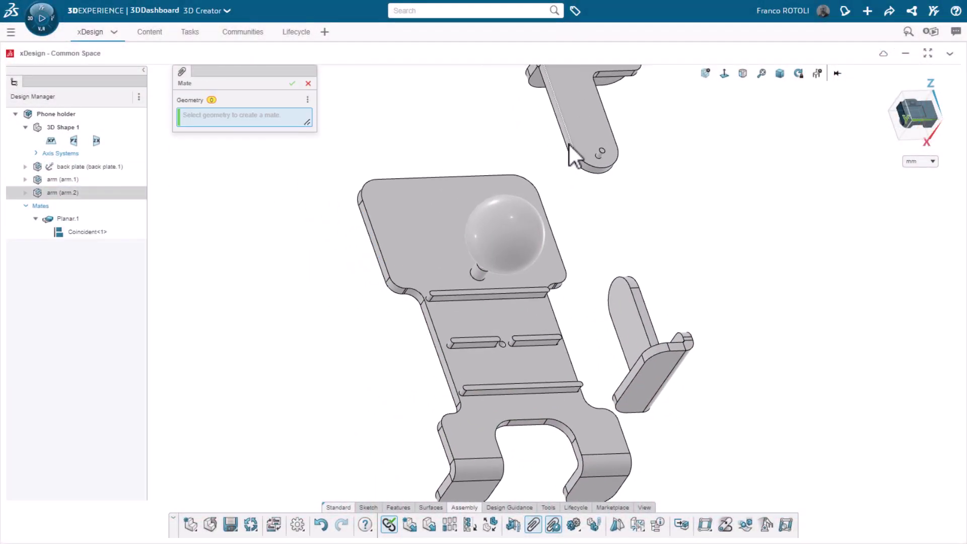
{"action": "scroll", "coordinate": [569, 144], "scroll_direction": "up", "scroll_amount": 3}
{"action": "left_click", "coordinate": [578, 133]}
{"action": "left_click", "coordinate": [524, 394]}
{"action": "left_click", "coordinate": [190, 106]}
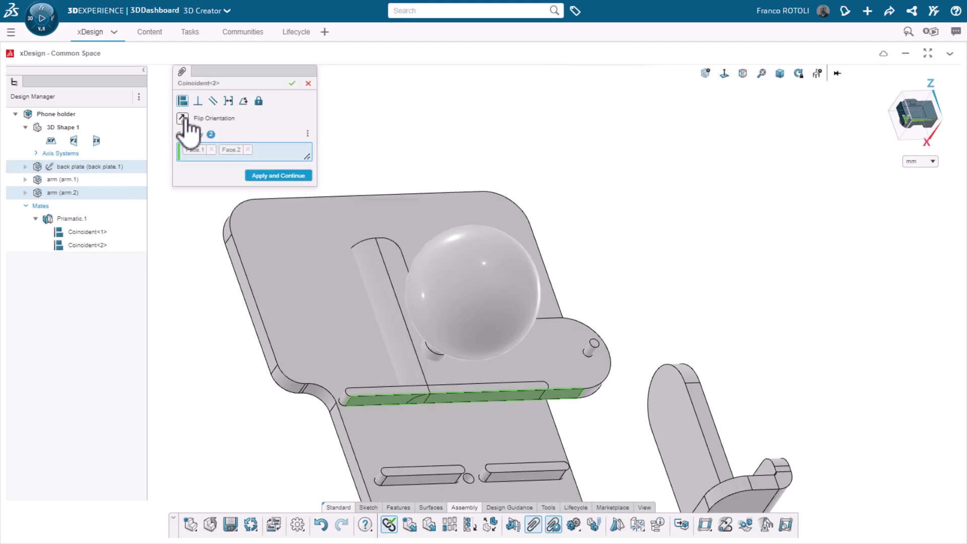
{"action": "left_click", "coordinate": [259, 190]}
{"action": "left_click", "coordinate": [307, 84]}
Slide the arm along its slot, move the other arm left, and pick its mating faces.
{"action": "middle_click_drag", "start_coordinate": [639, 438], "coordinate": [560, 259]}
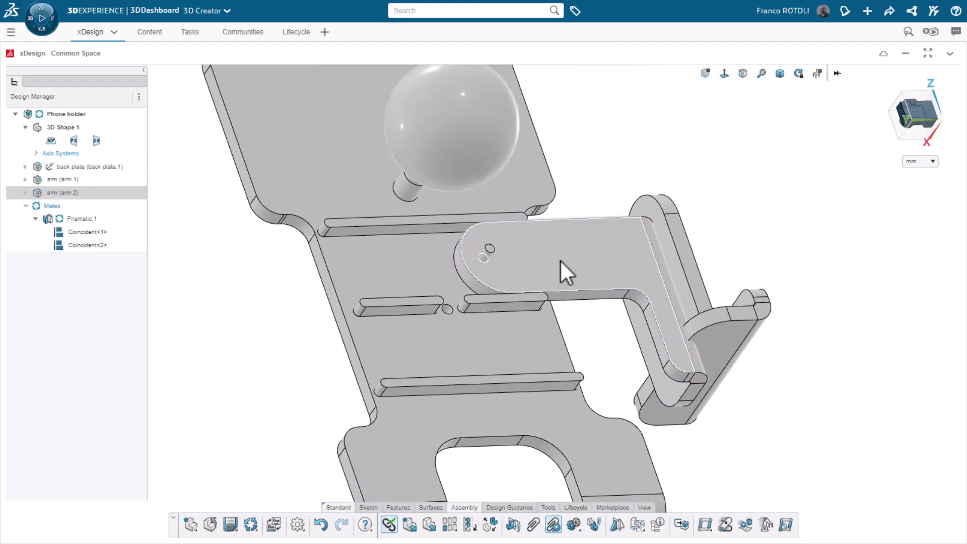
{"action": "left_click_drag", "start_coordinate": [560, 259], "coordinate": [222, 315]}
{"action": "left_click", "coordinate": [263, 338]}
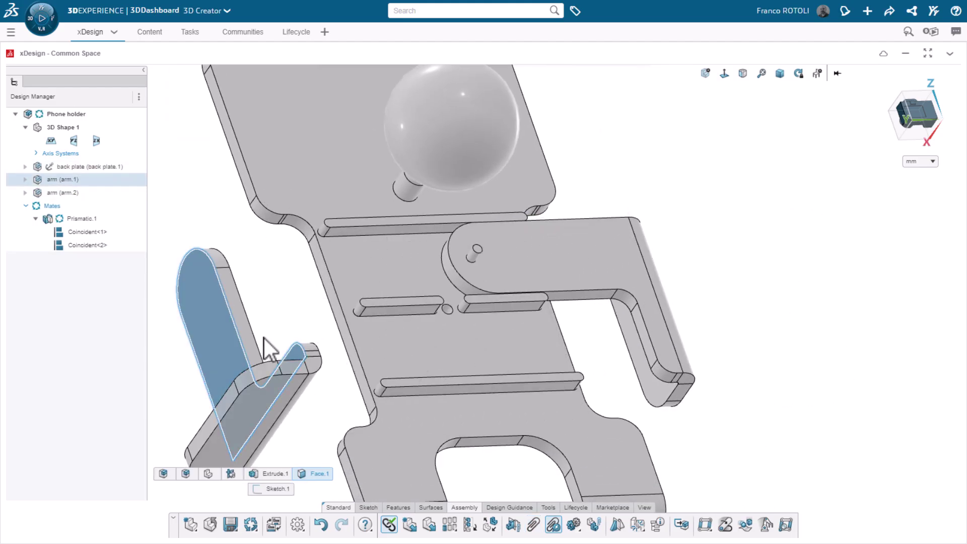
{"action": "left_click", "coordinate": [416, 321]}
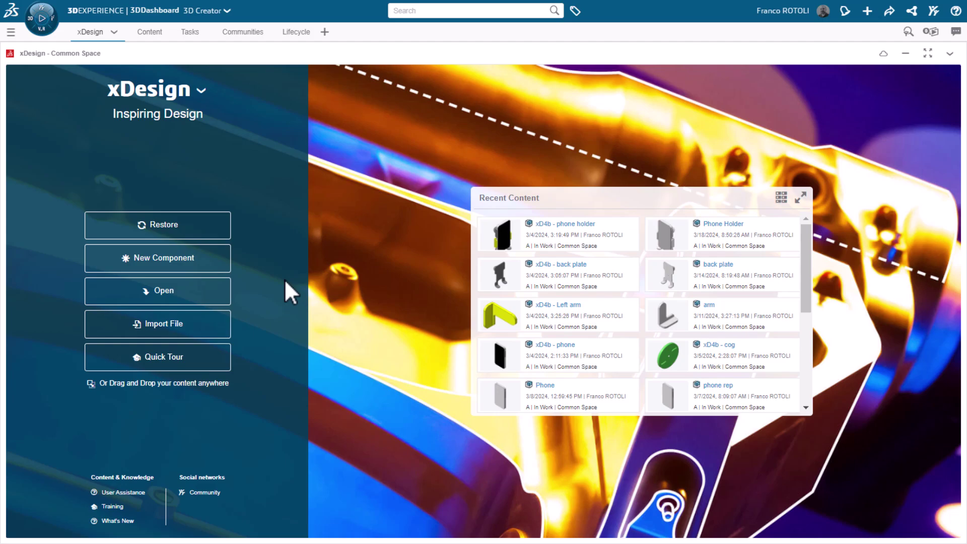
Create a new empty component named 'Phone holder'.
{"action": "left_click", "coordinate": [203, 265]}
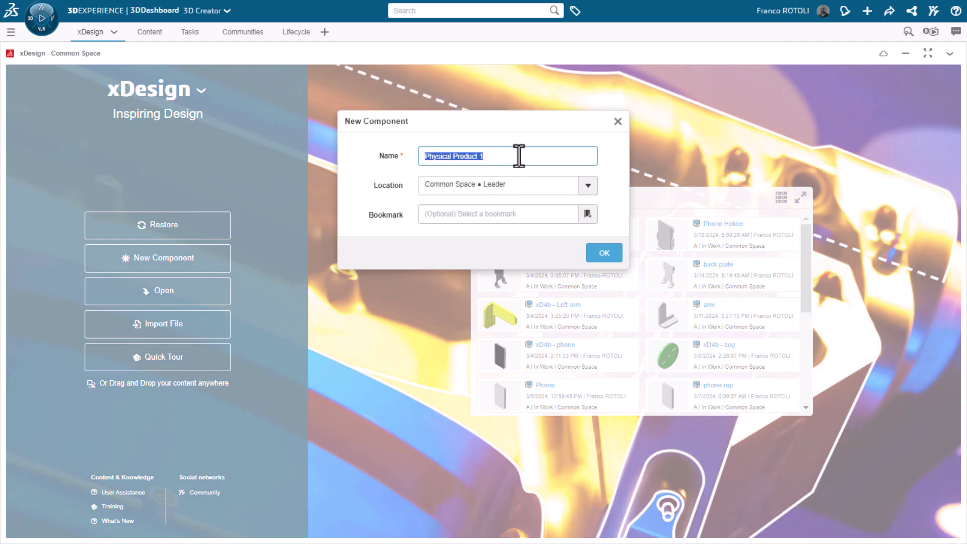
{"action": "type", "text": "Phone ho"}
{"action": "type", "text": "lder"}
{"action": "left_click", "coordinate": [606, 254]}
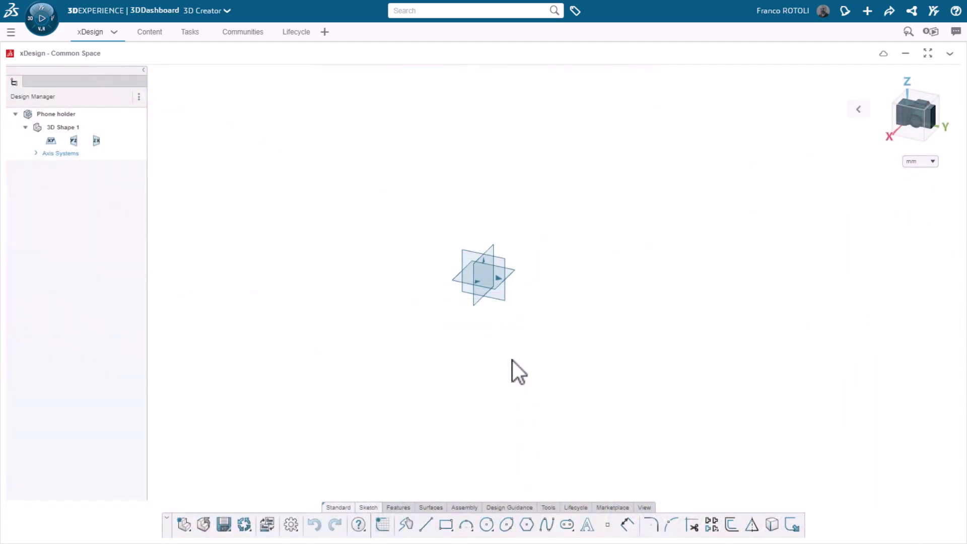
Show the Assembly commands on the action bar.
{"action": "left_click", "coordinate": [464, 508]}
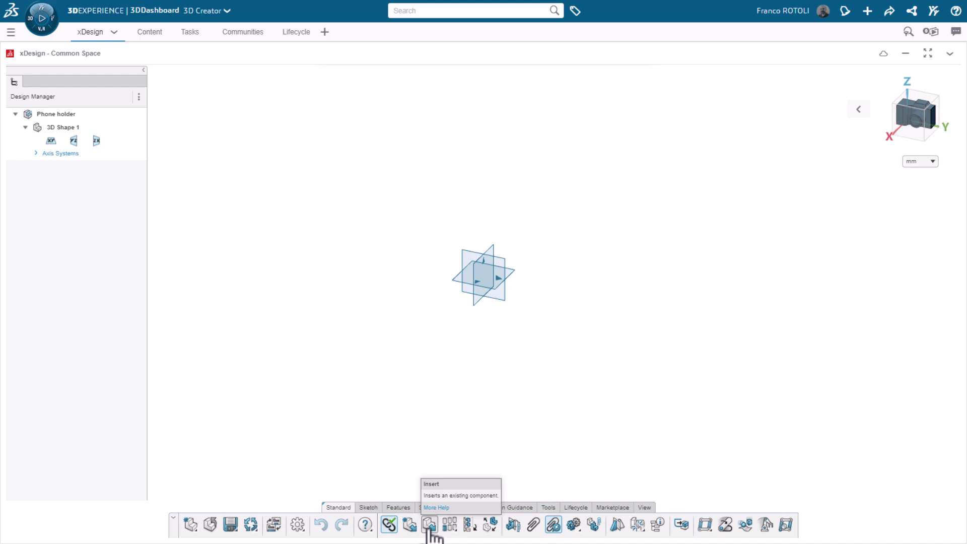
Insert the back plate from recents, then select and expand its Design Manager node.
{"action": "left_click", "coordinate": [429, 526]}
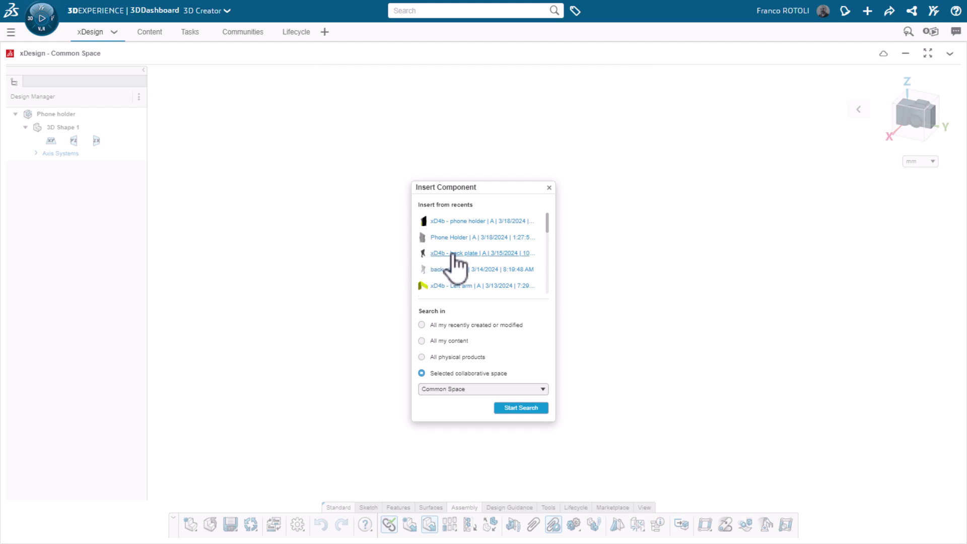
{"action": "mouse_move", "coordinate": [481, 270]}
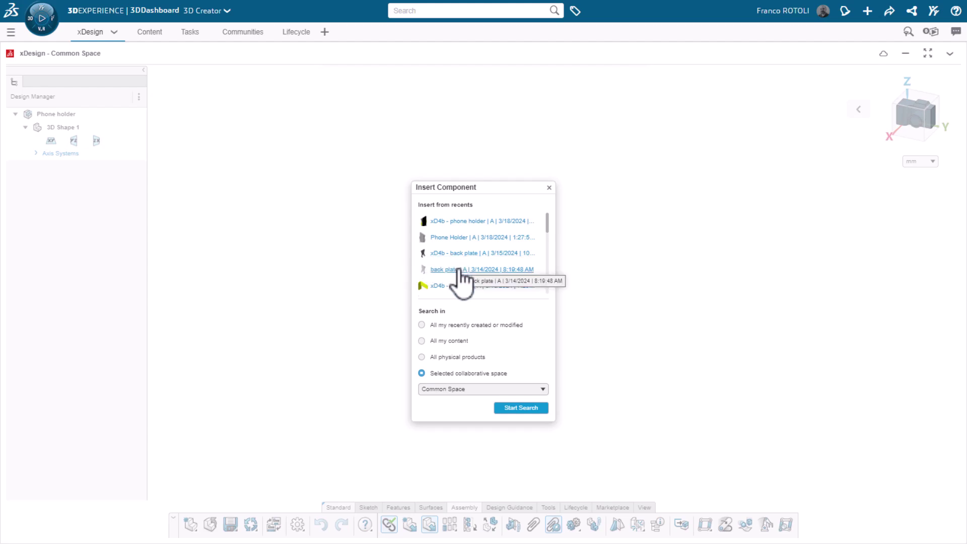
{"action": "left_click", "coordinate": [459, 270]}
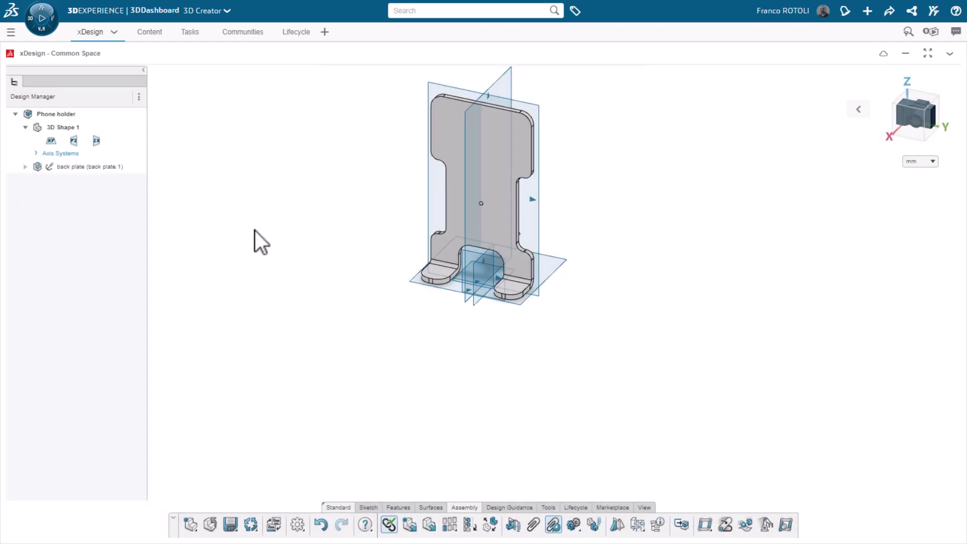
{"action": "left_click", "coordinate": [117, 167]}
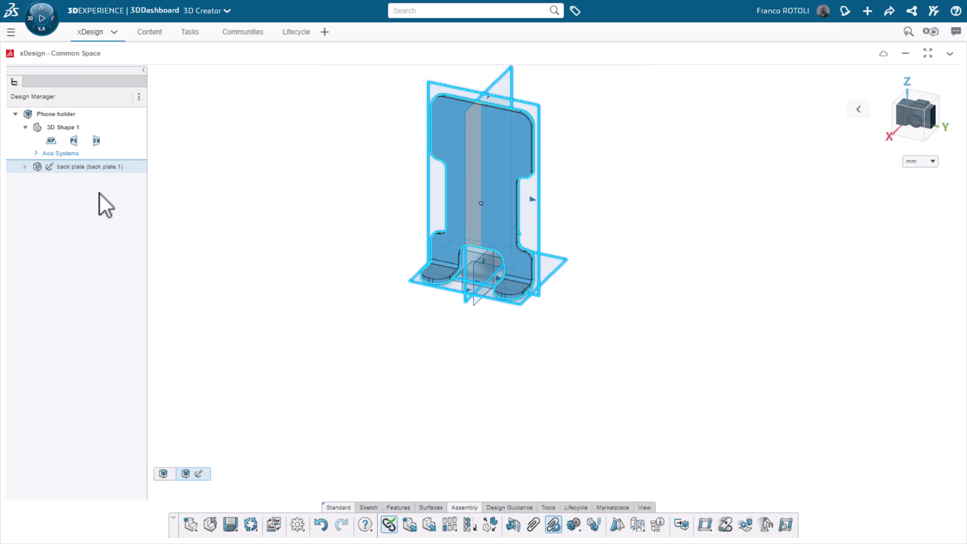
{"action": "left_click", "coordinate": [25, 167]}
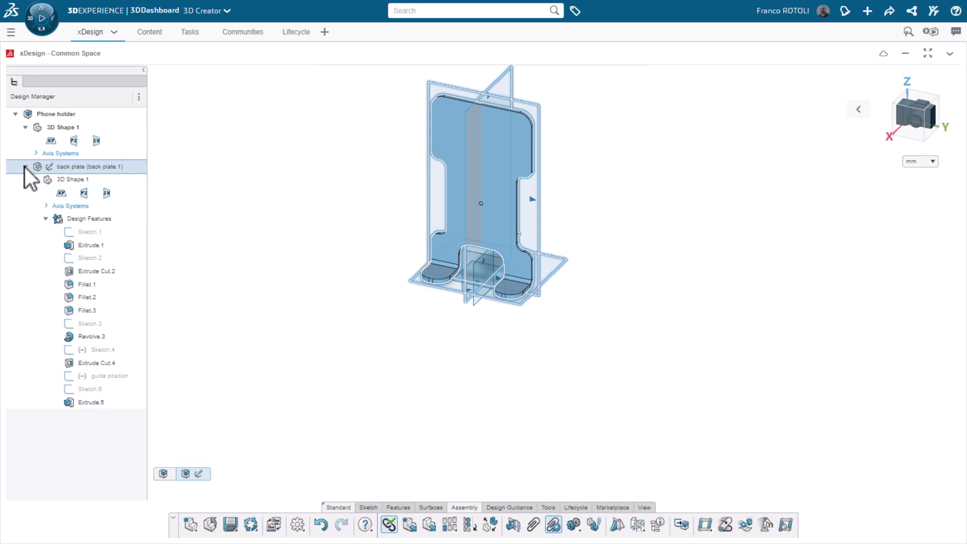
Collapse the back plate node, hide reference planes, pin the view toolbar, and fit all.
{"action": "left_click", "coordinate": [25, 167]}
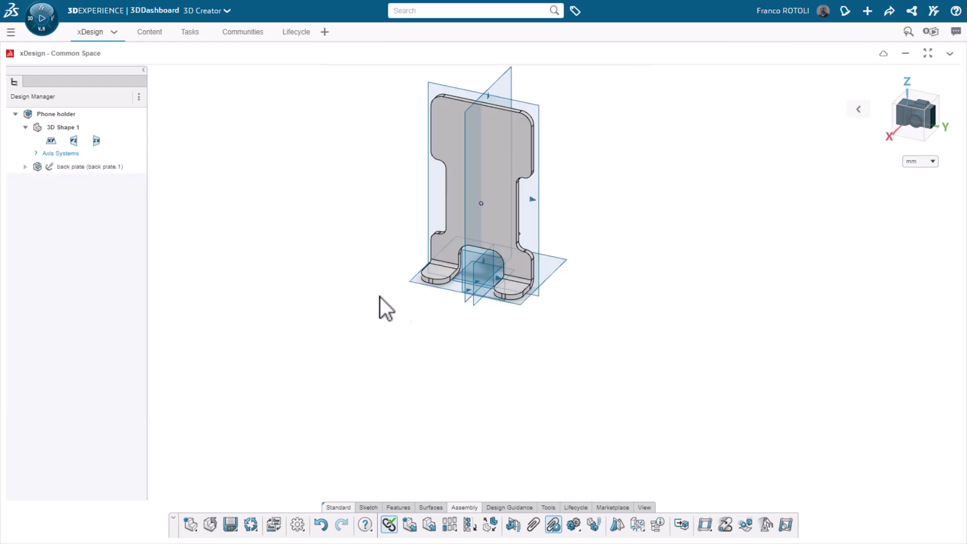
{"action": "left_click", "coordinate": [645, 508]}
{"action": "left_click", "coordinate": [597, 524]}
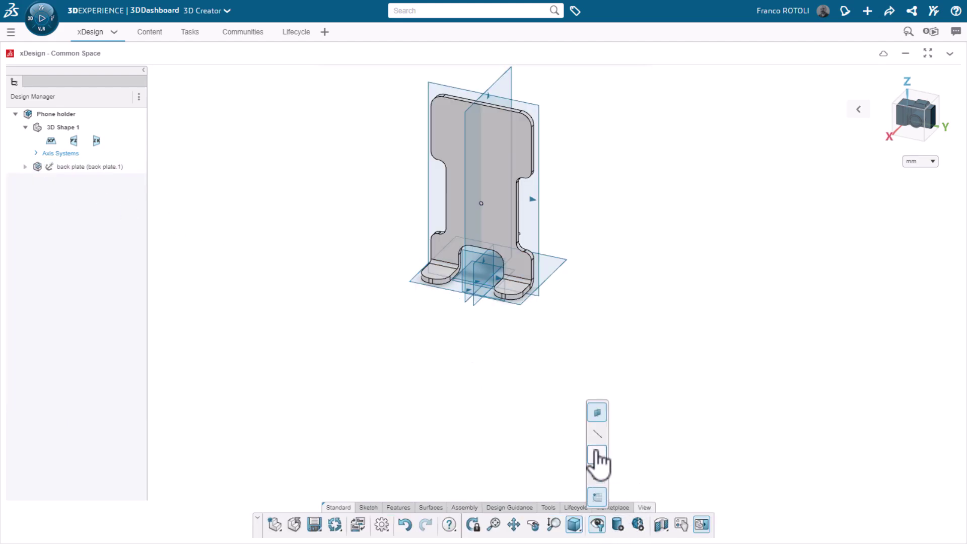
{"action": "left_click", "coordinate": [597, 413]}
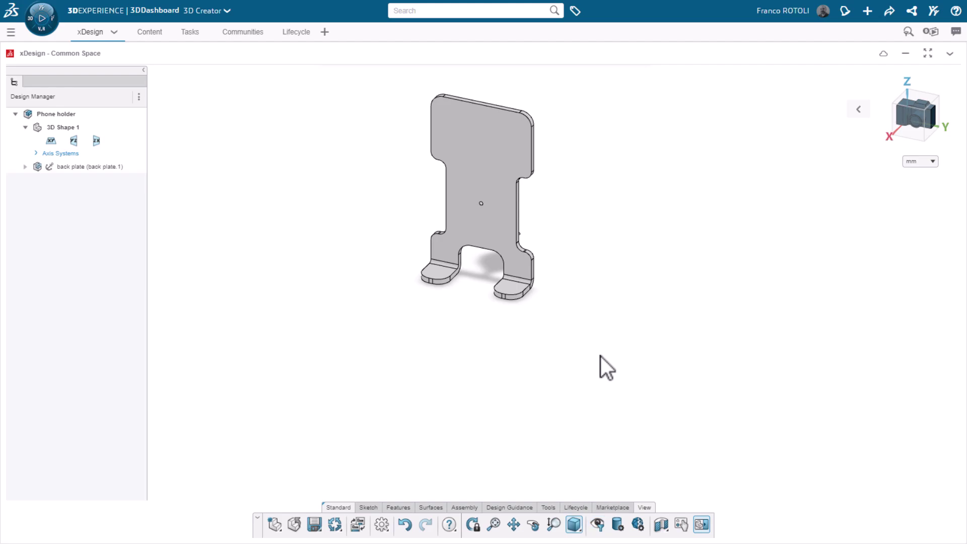
{"action": "left_click", "coordinate": [855, 113]}
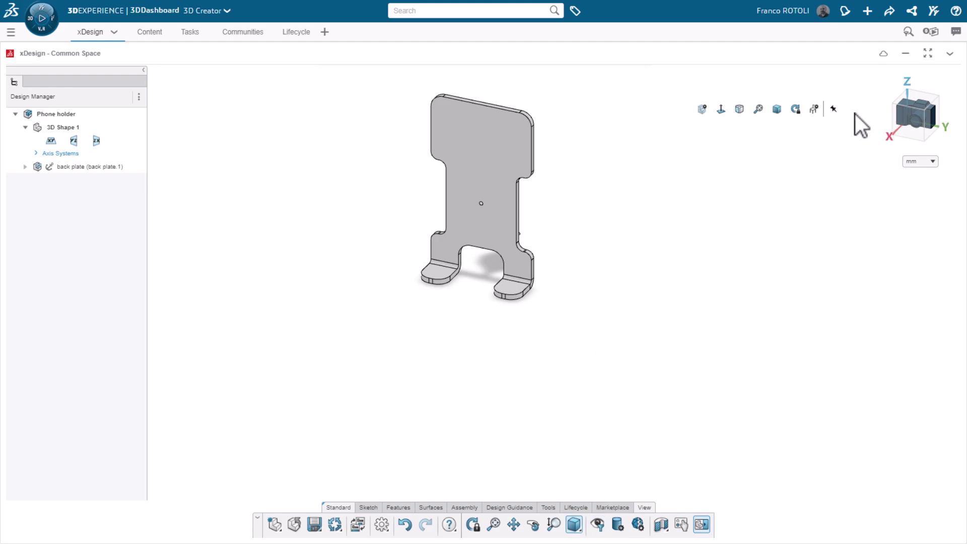
{"action": "left_click", "coordinate": [834, 110]}
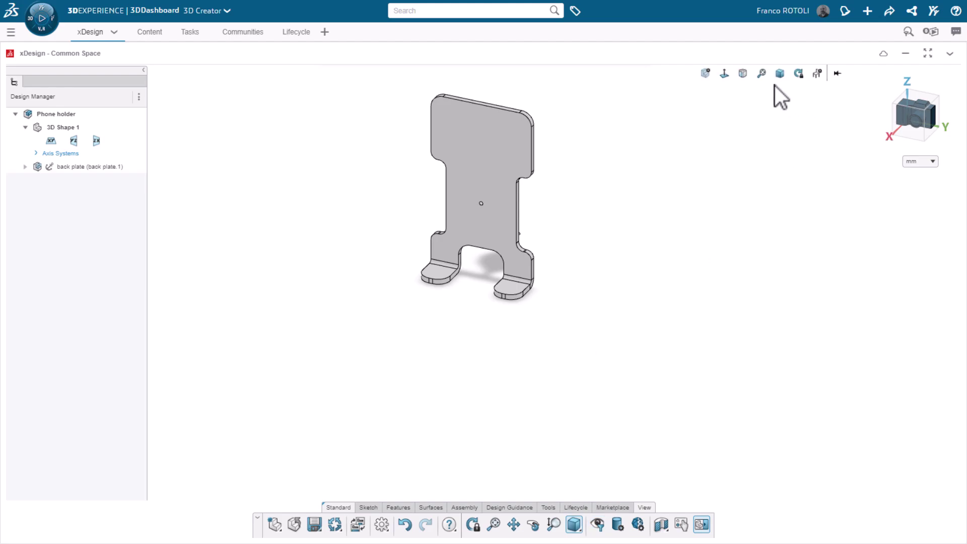
{"action": "left_click", "coordinate": [762, 73]}
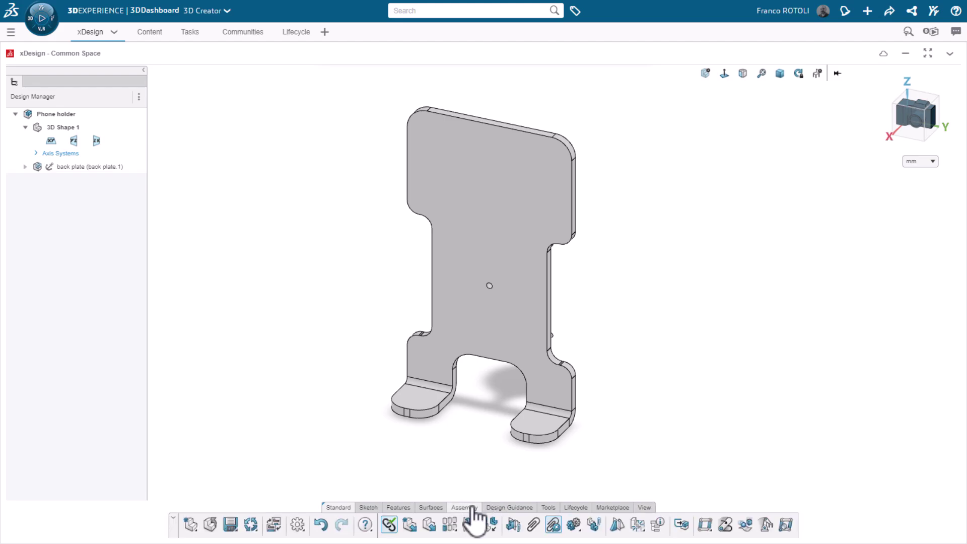
Insert the arm part from recents and drag it left of the back plate.
{"action": "left_click", "coordinate": [429, 525]}
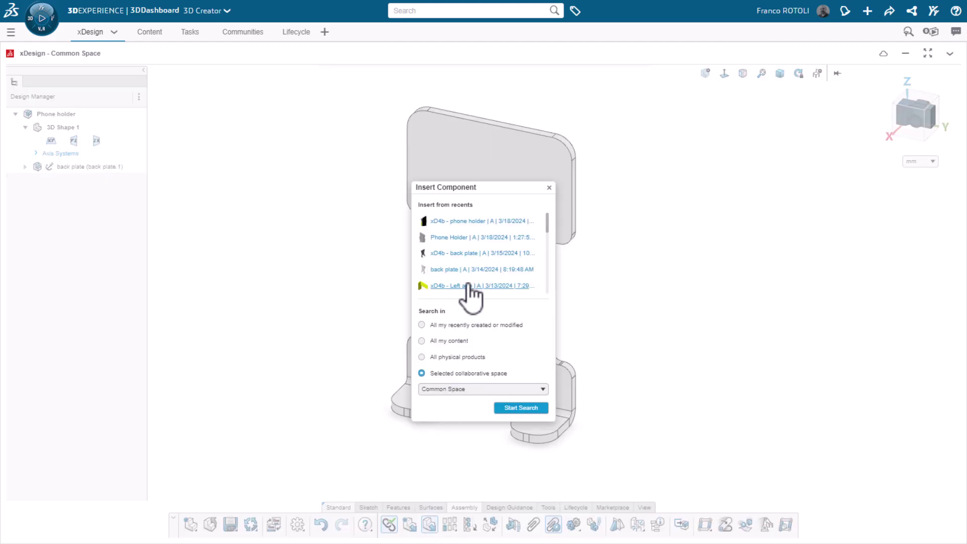
{"action": "scroll", "coordinate": [548, 230], "scroll_direction": "down", "scroll_amount": 2}
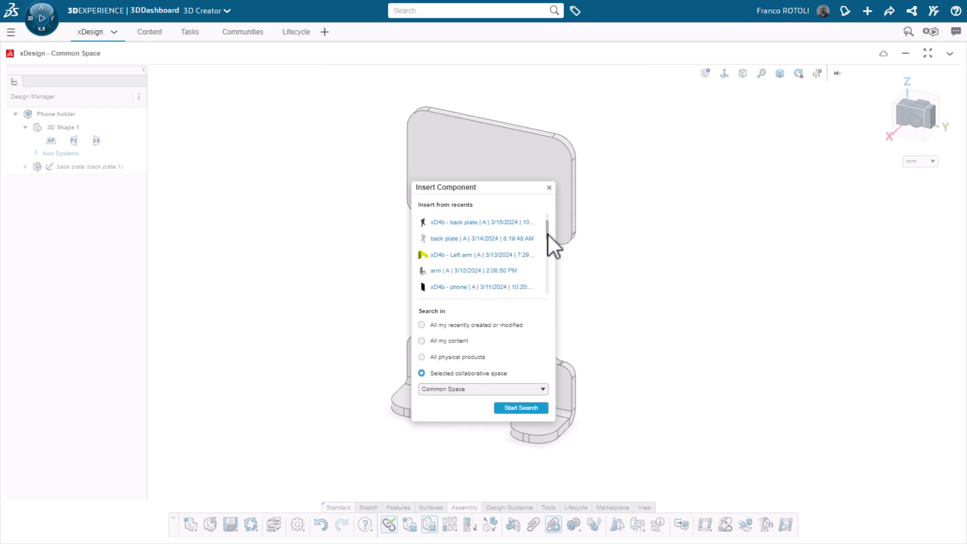
{"action": "left_click", "coordinate": [476, 269]}
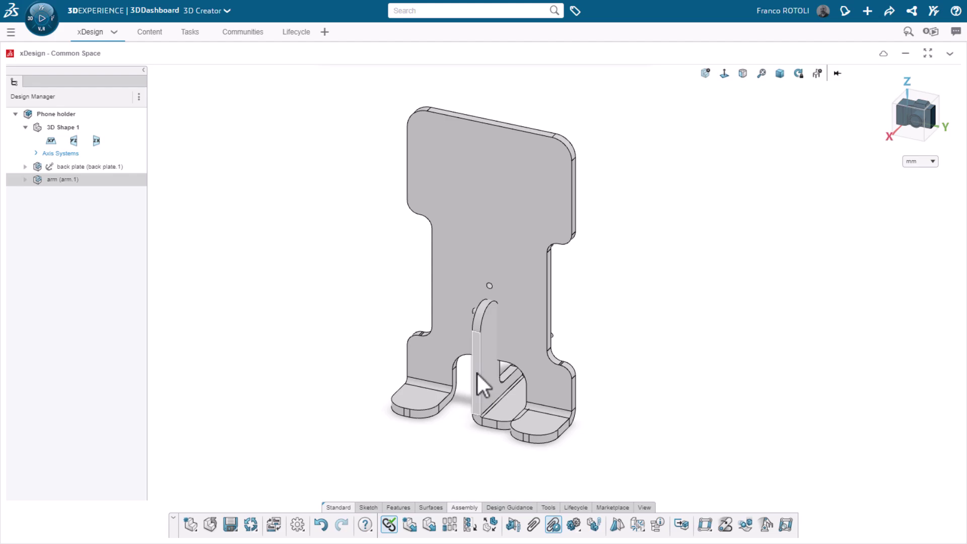
{"action": "left_click_drag", "start_coordinate": [476, 372], "coordinate": [323, 406]}
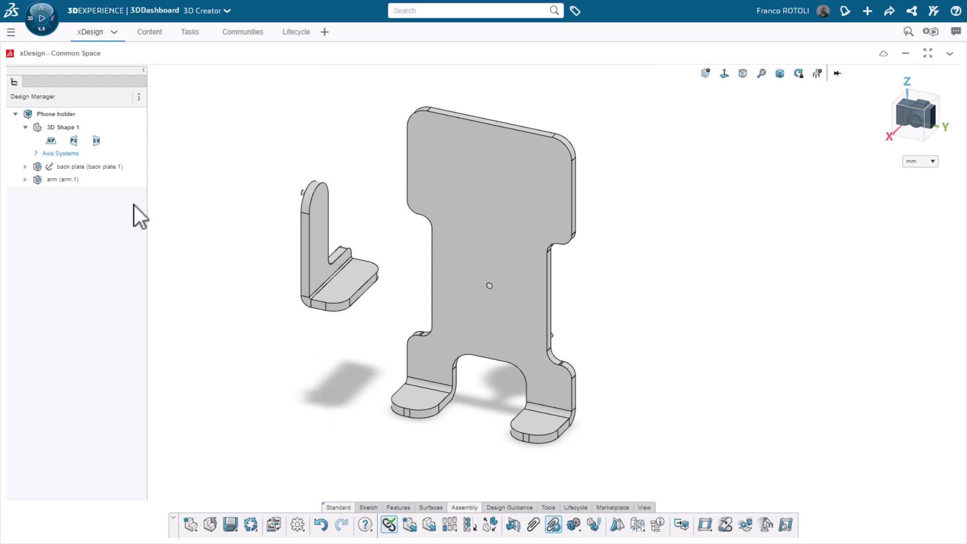
Duplicate arm.1 and drag arm.2 upward beside the back plate, then rotate the view.
{"action": "left_click", "coordinate": [61, 178]}
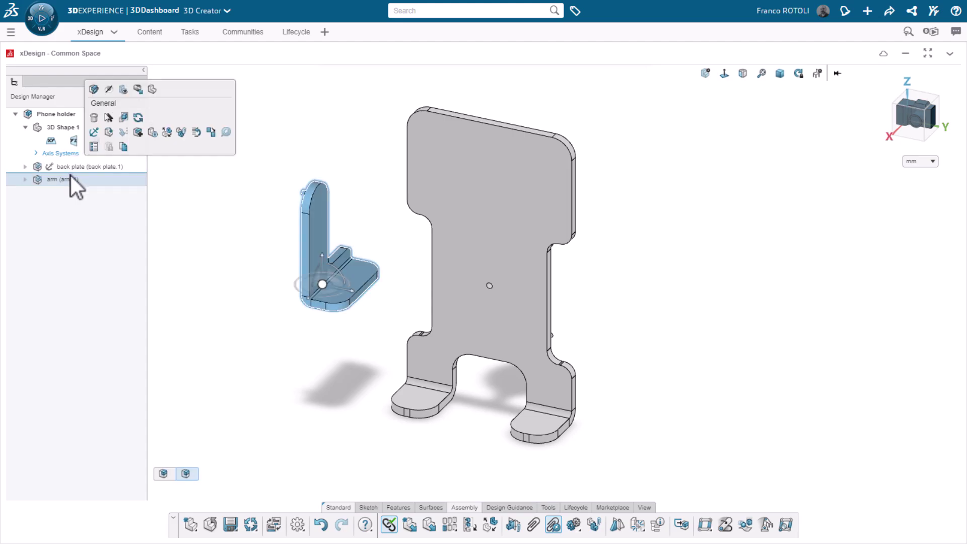
{"action": "left_click", "coordinate": [211, 133]}
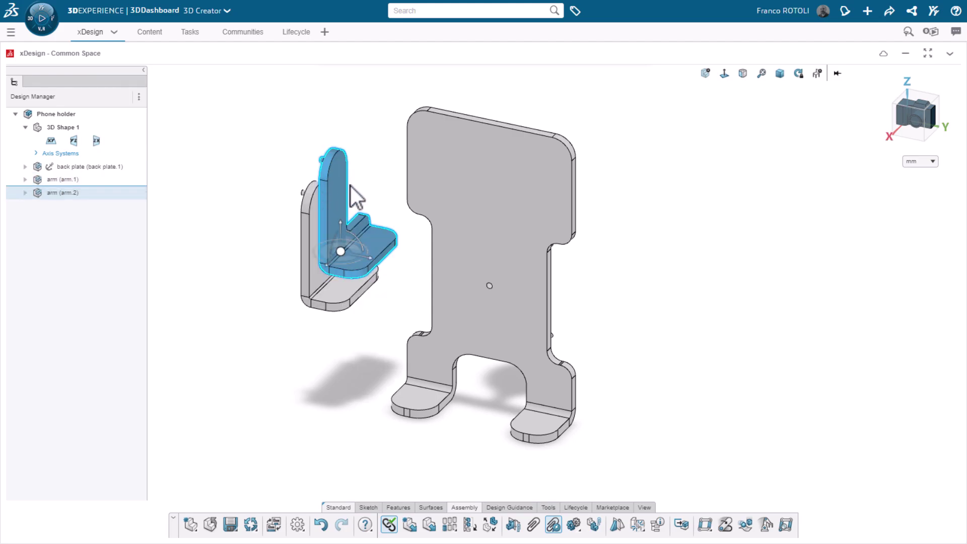
{"action": "left_click", "coordinate": [368, 159]}
{"action": "mouse_move", "coordinate": [341, 182]}
{"action": "left_mouse_down"}
{"action": "mouse_move", "coordinate": [369, 128]}
{"action": "mouse_move", "coordinate": [356, 134]}
{"action": "left_mouse_up"}
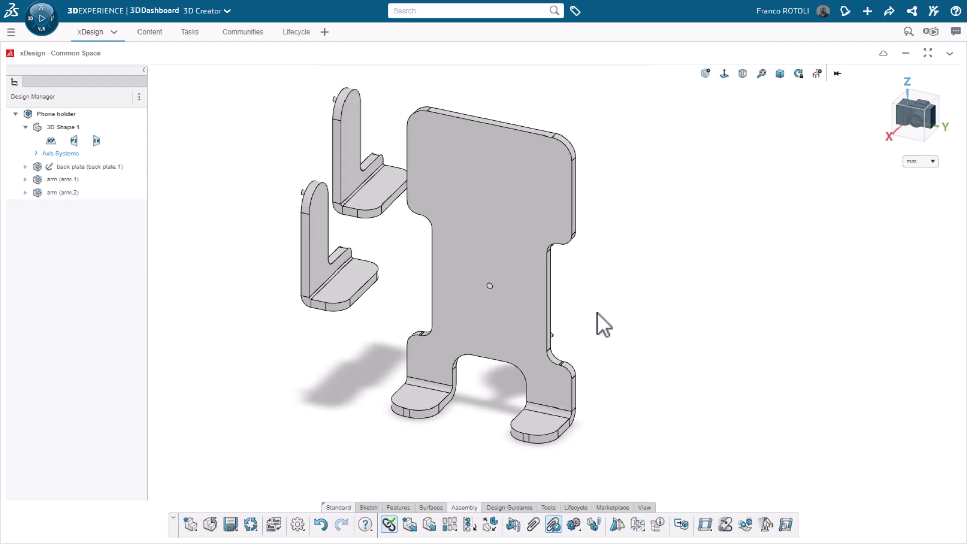
{"action": "mouse_move", "coordinate": [621, 324]}
{"action": "middle_mouse_down"}
{"action": "mouse_move", "coordinate": [629, 343]}
{"action": "mouse_move", "coordinate": [556, 328]}
{"action": "mouse_move", "coordinate": [449, 336]}
{"action": "mouse_move", "coordinate": [431, 324]}
{"action": "mouse_move", "coordinate": [425, 292]}
{"action": "middle_mouse_up"}
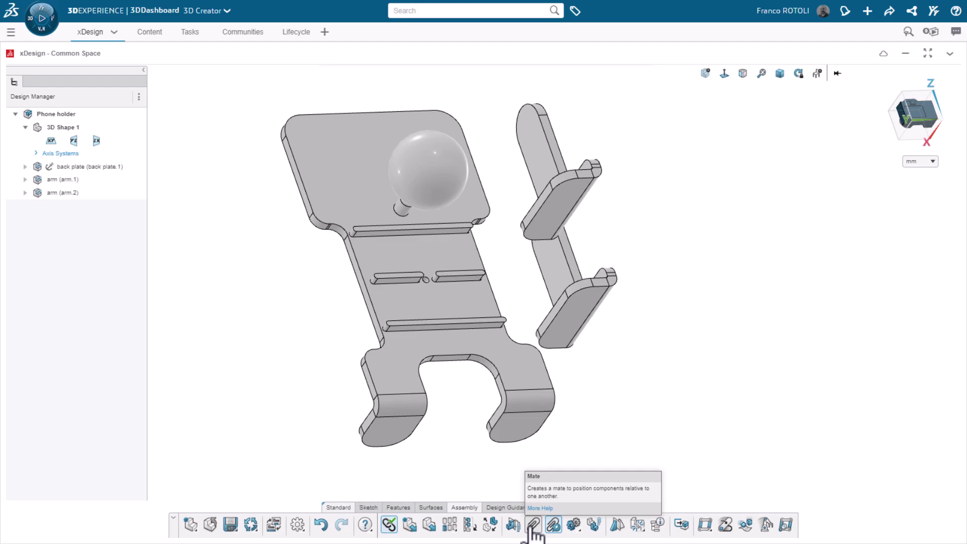
Mate the second arm's face to the back plate face as Coincident, with orientation flipped.
{"action": "left_click", "coordinate": [532, 526]}
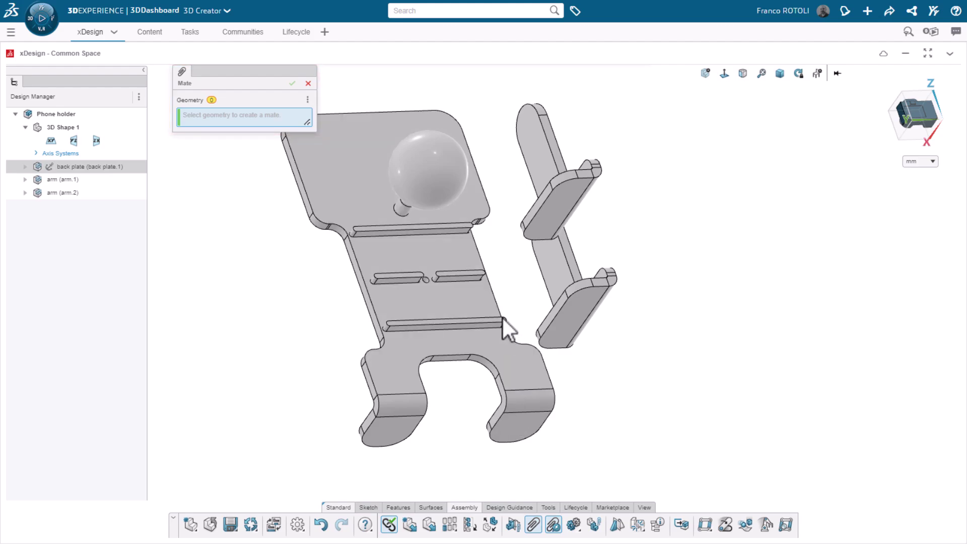
{"action": "left_click", "coordinate": [533, 158]}
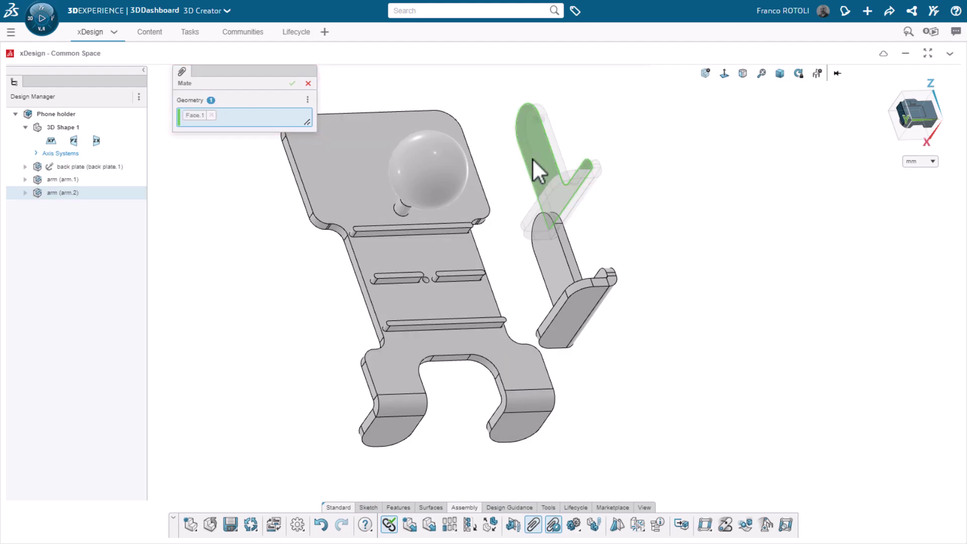
{"action": "left_click", "coordinate": [470, 261]}
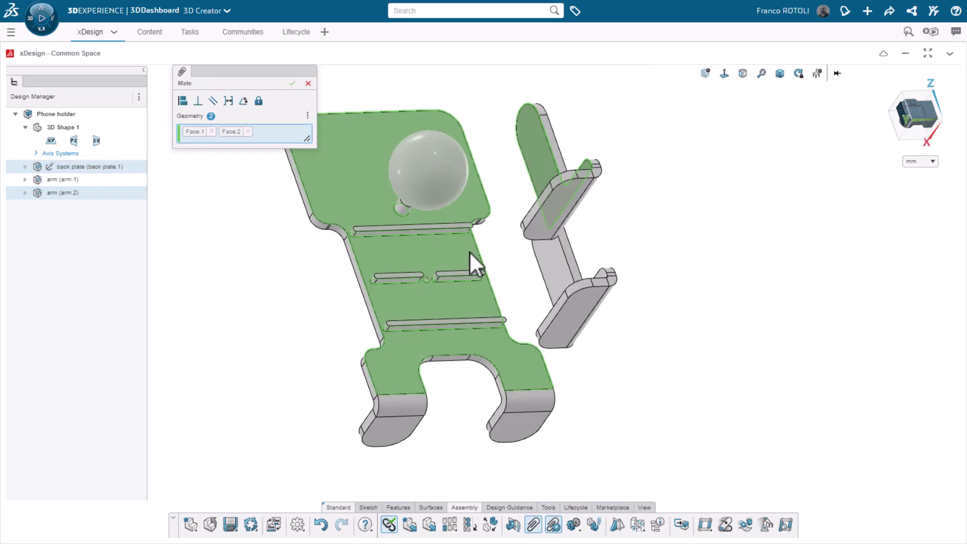
{"action": "left_click", "coordinate": [183, 103]}
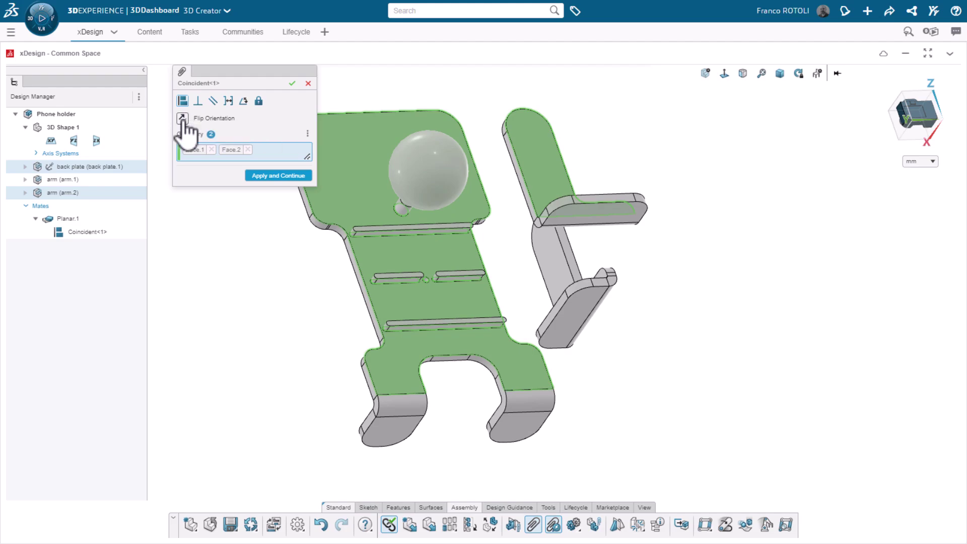
{"action": "left_click", "coordinate": [184, 123]}
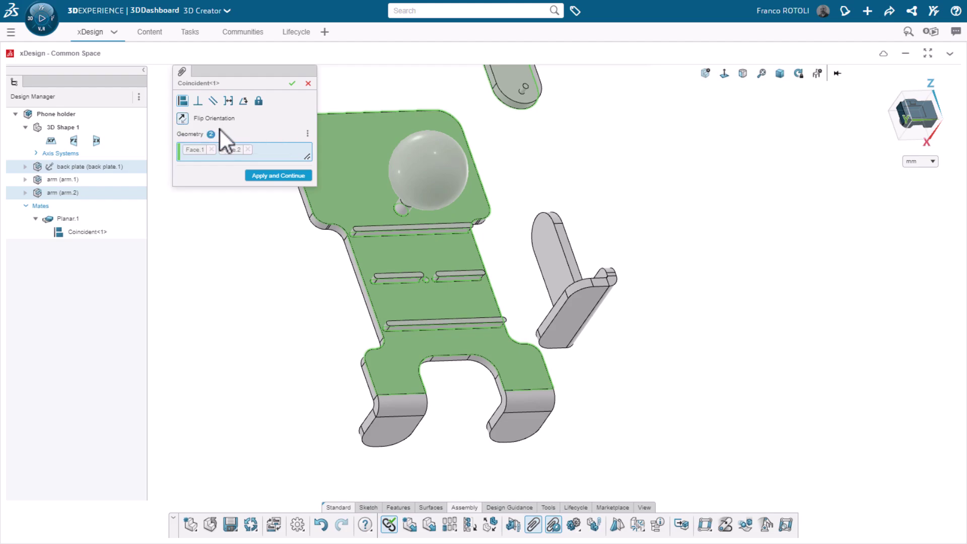
Apply the planar mate, then make the arm's side face coincident with the upper slot, flipped.
{"action": "left_click", "coordinate": [267, 175]}
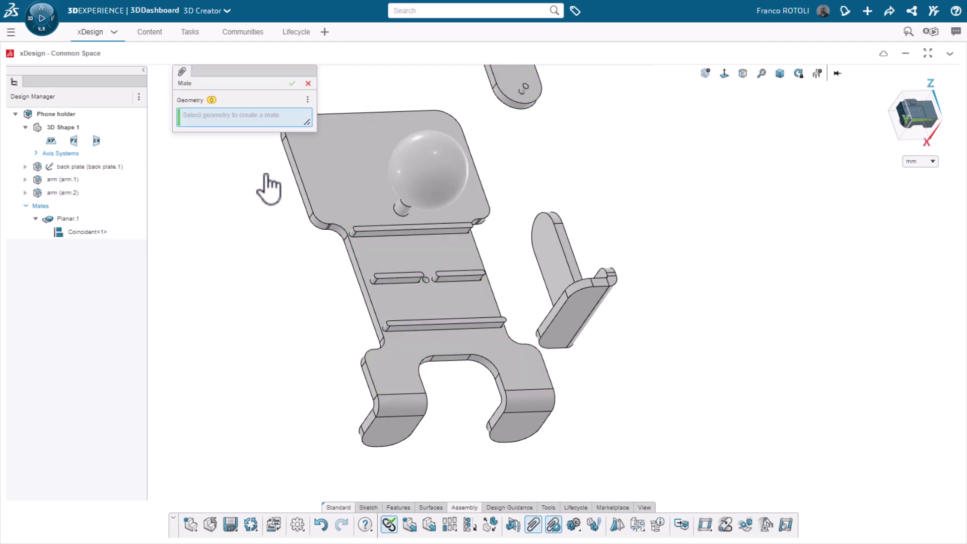
{"action": "mouse_move", "coordinate": [328, 246]}
{"action": "middle_mouse_down"}
{"action": "mouse_move", "coordinate": [340, 286]}
{"action": "mouse_move", "coordinate": [399, 335]}
{"action": "middle_mouse_up"}
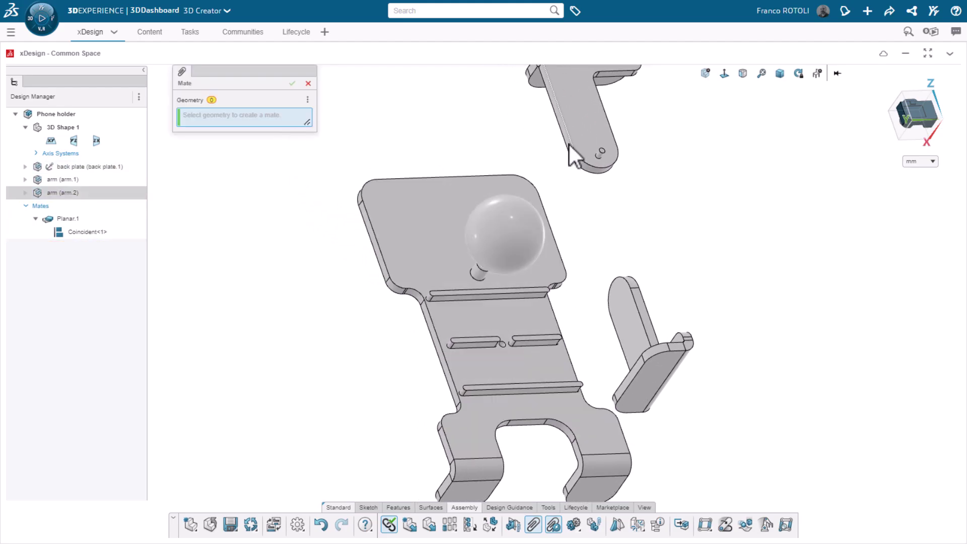
{"action": "scroll", "coordinate": [569, 144], "scroll_direction": "up", "scroll_amount": 5}
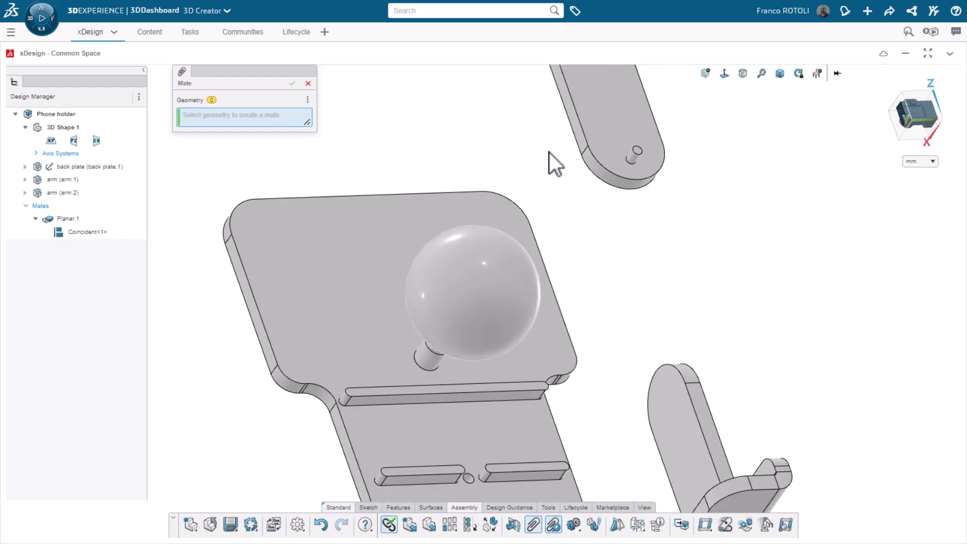
{"action": "left_click", "coordinate": [580, 134]}
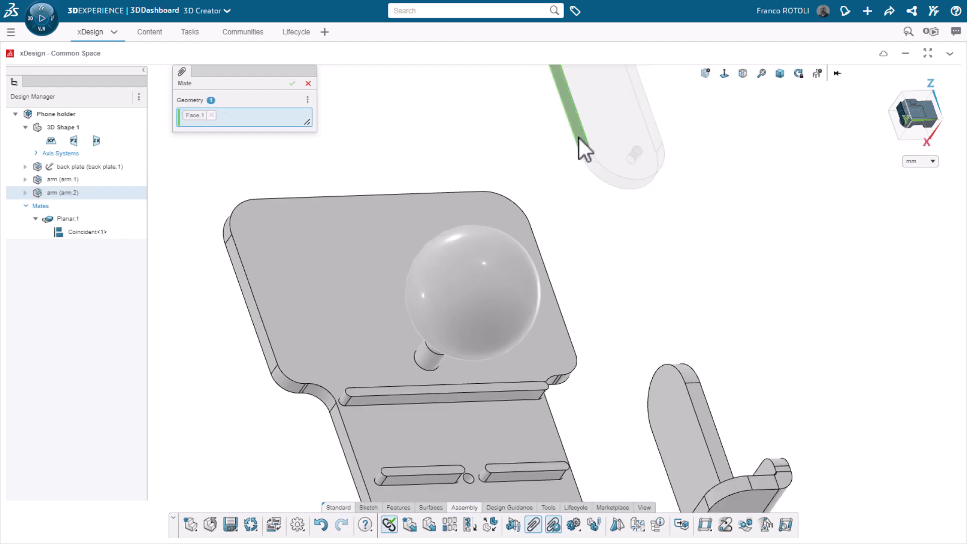
{"action": "left_click", "coordinate": [524, 394]}
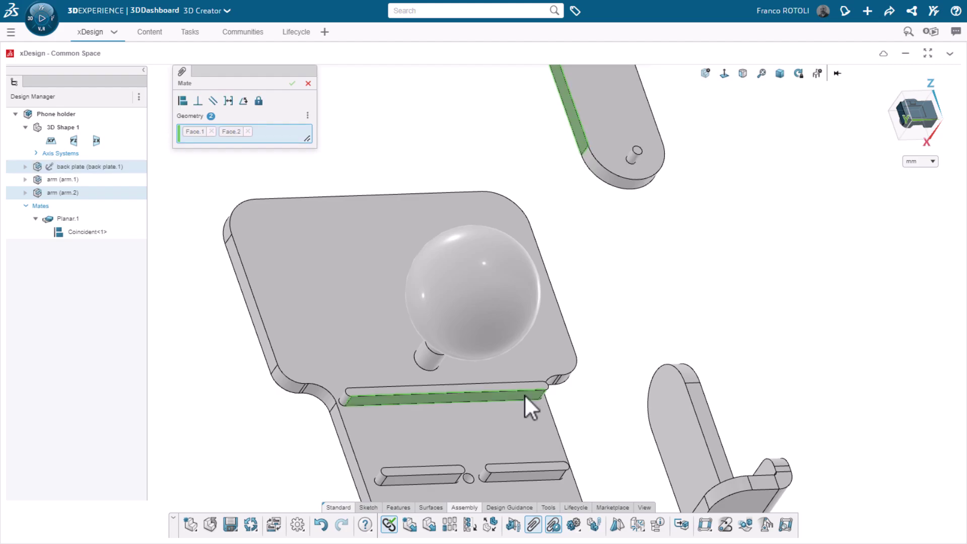
{"action": "left_click", "coordinate": [183, 101]}
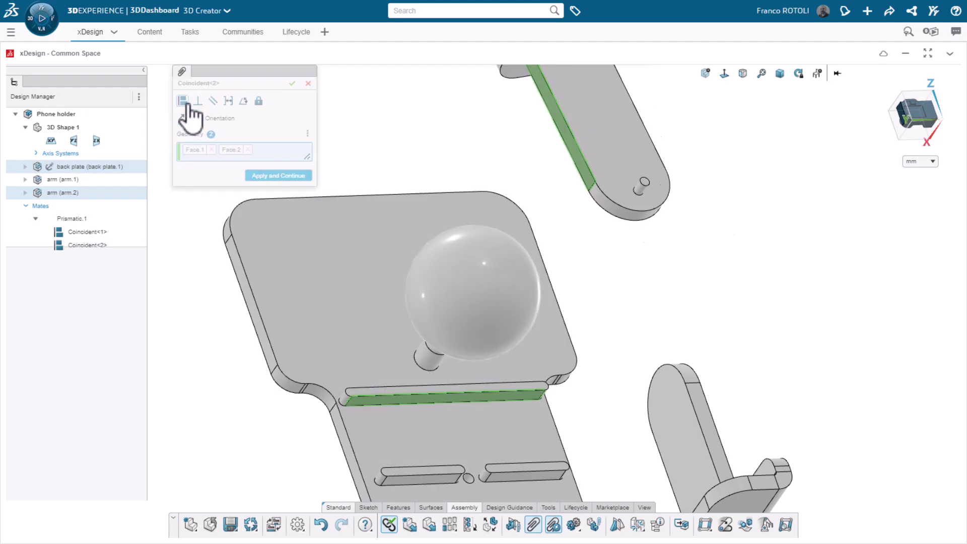
{"action": "left_click", "coordinate": [186, 119]}
{"action": "left_click", "coordinate": [260, 178]}
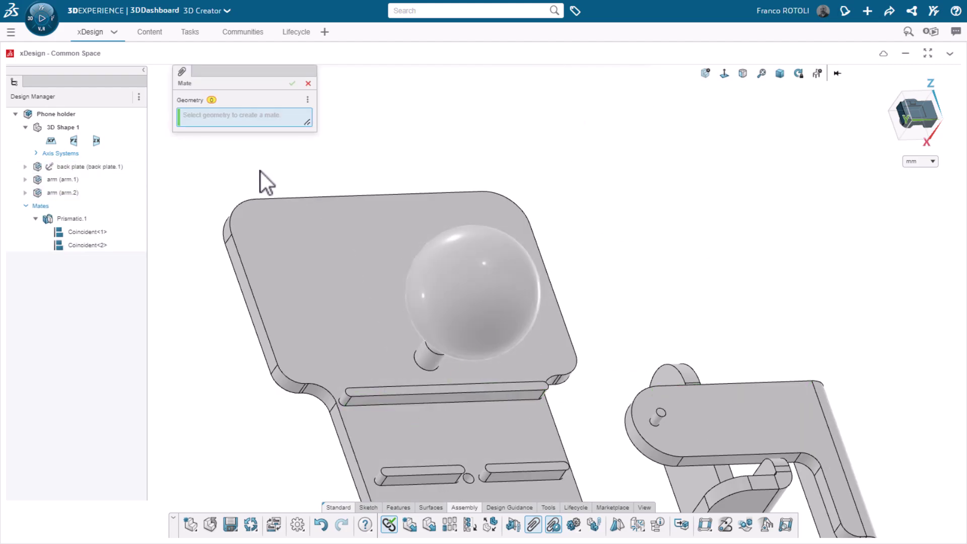
{"action": "left_click", "coordinate": [308, 84]}
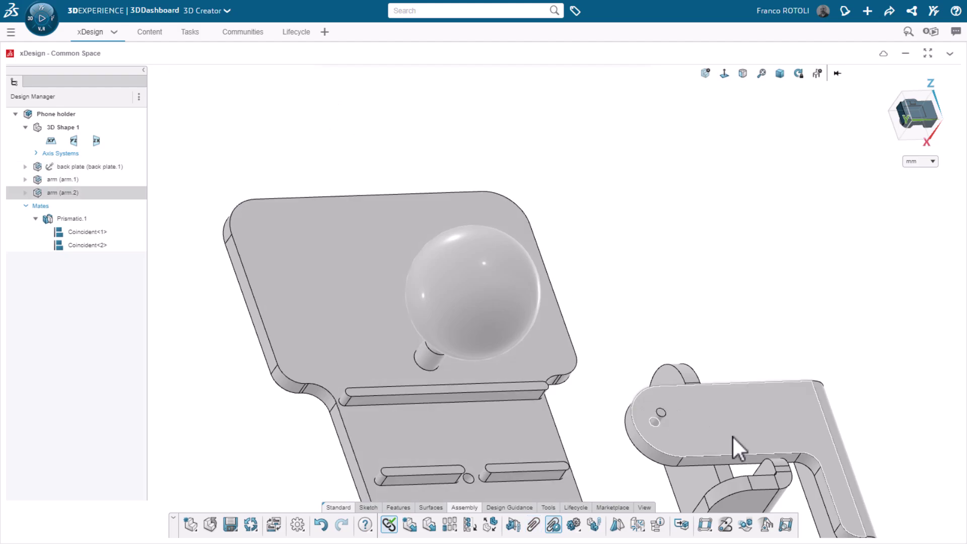
Slide the mated arm back and forth along the slot and move the other arm left.
{"action": "left_click_drag", "start_coordinate": [630, 439], "coordinate": [580, 437]}
{"action": "middle_click_drag", "start_coordinate": [581, 437], "coordinate": [586, 294]}
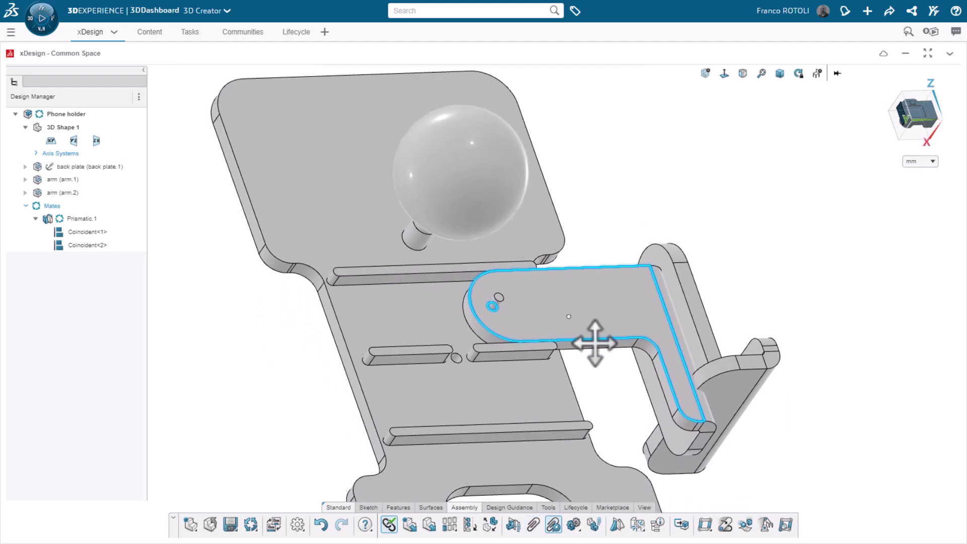
{"action": "left_click_drag", "start_coordinate": [560, 260], "coordinate": [638, 265]}
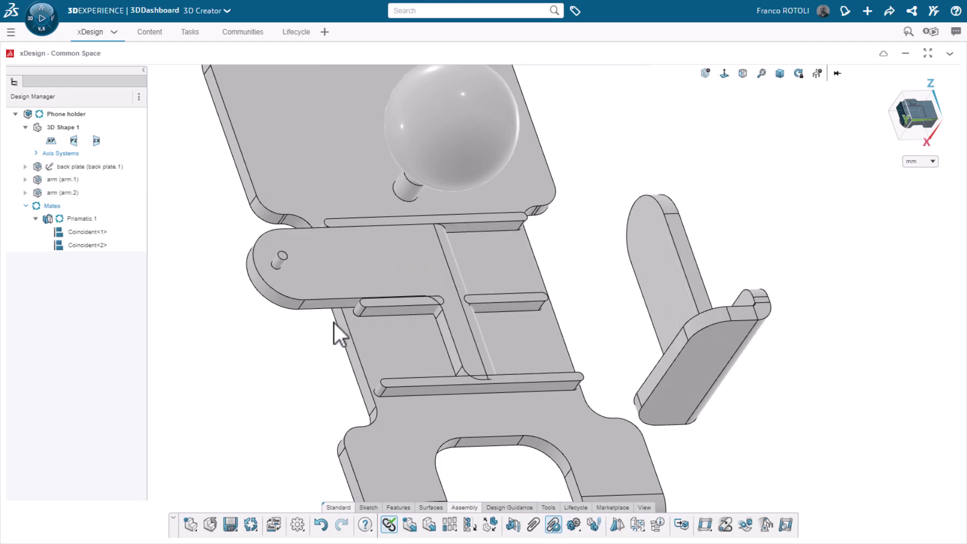
{"action": "mouse_move", "coordinate": [639, 266]}
{"action": "left_mouse_down"}
{"action": "mouse_move", "coordinate": [370, 324]}
{"action": "mouse_move", "coordinate": [551, 313]}
{"action": "left_mouse_up"}
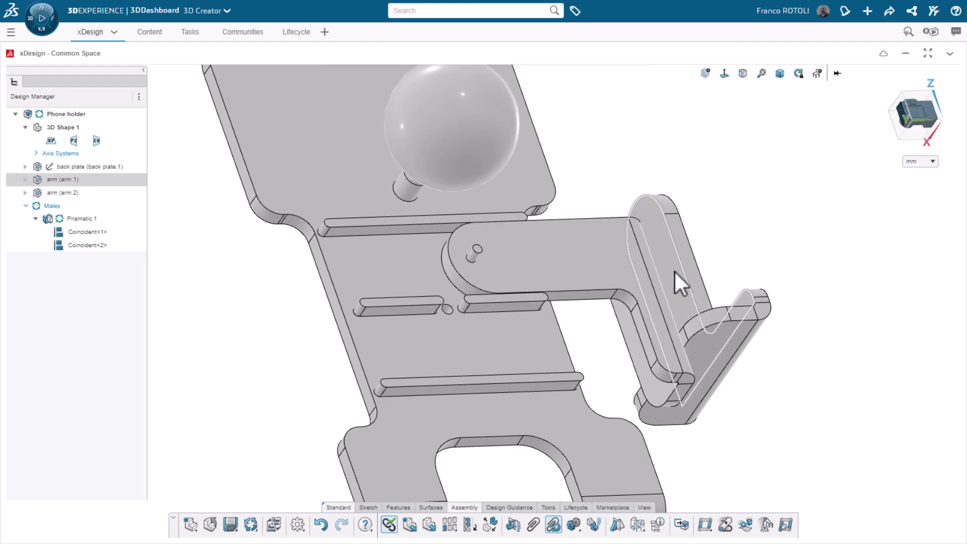
{"action": "left_click_drag", "start_coordinate": [674, 270], "coordinate": [225, 326]}
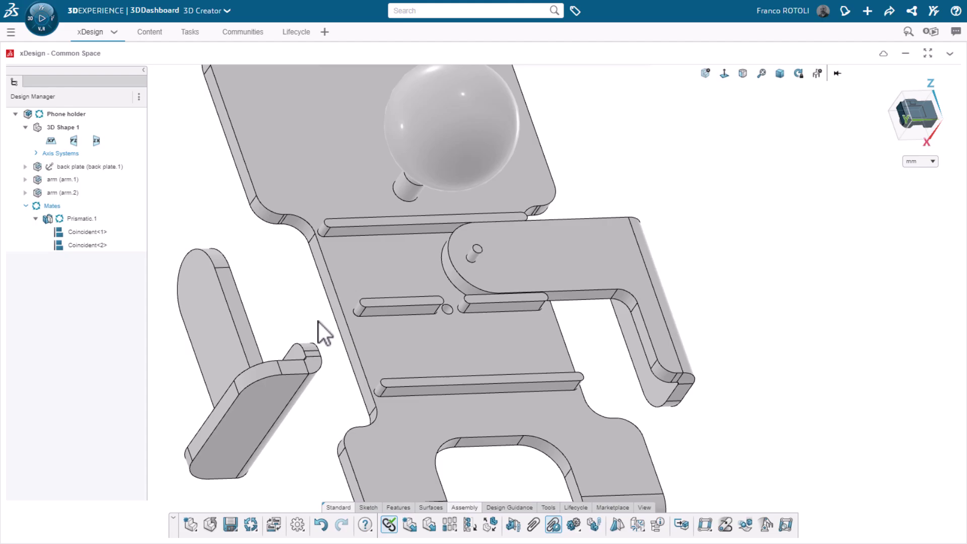
Make the second arm's flat face coincident with the back plate face.
{"action": "left_click", "coordinate": [222, 339]}
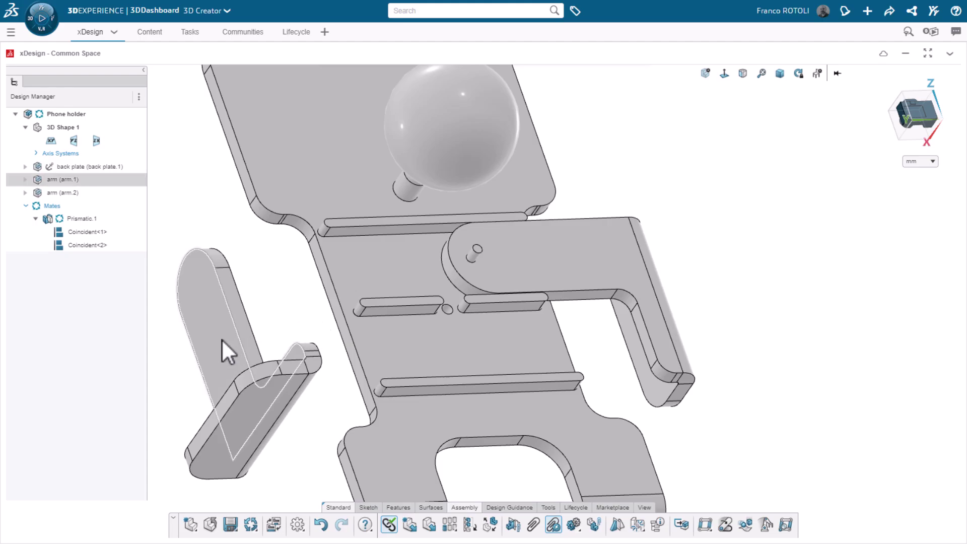
{"action": "left_click", "coordinate": [392, 339], "text": "ctrl"}
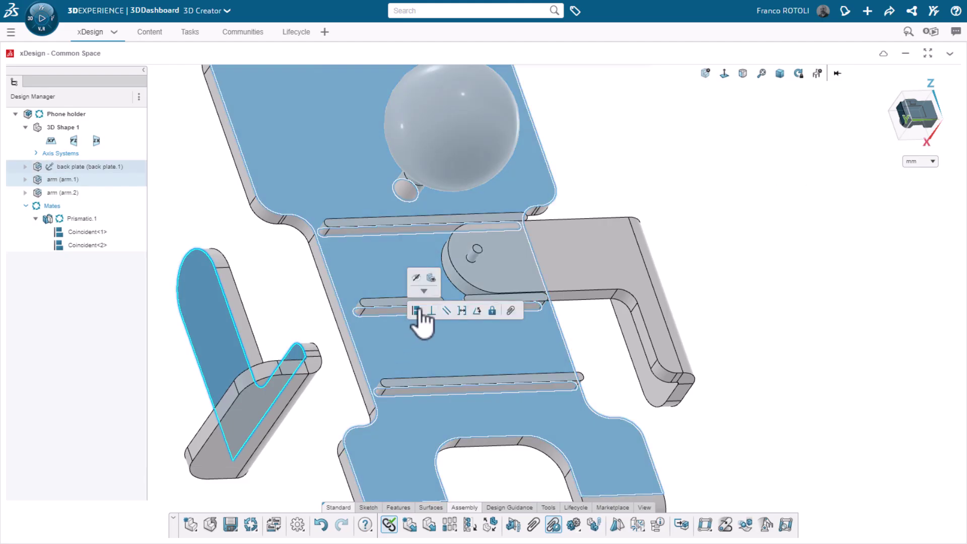
{"action": "left_click", "coordinate": [415, 311]}
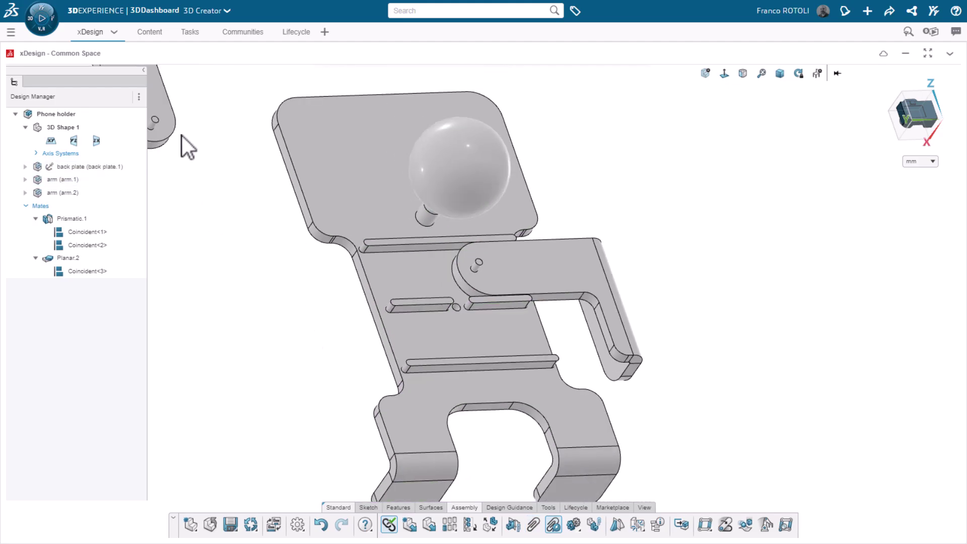
{"action": "left_click_drag", "start_coordinate": [191, 158], "coordinate": [272, 377]}
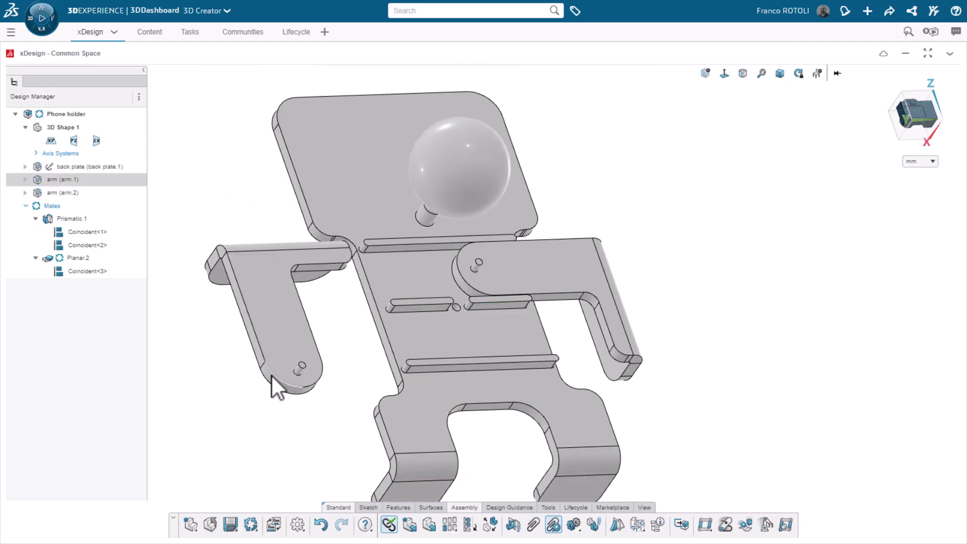
{"action": "scroll", "coordinate": [259, 343], "scroll_direction": "up", "scroll_amount": 2}
{"action": "scroll", "coordinate": [259, 343], "scroll_direction": "up", "scroll_amount": 2}
Make the arm's side face coincident with the lower slot, then slide the arm along it.
{"action": "left_click", "coordinate": [257, 352]}
{"action": "middle_click_drag", "start_coordinate": [257, 351], "coordinate": [494, 382]}
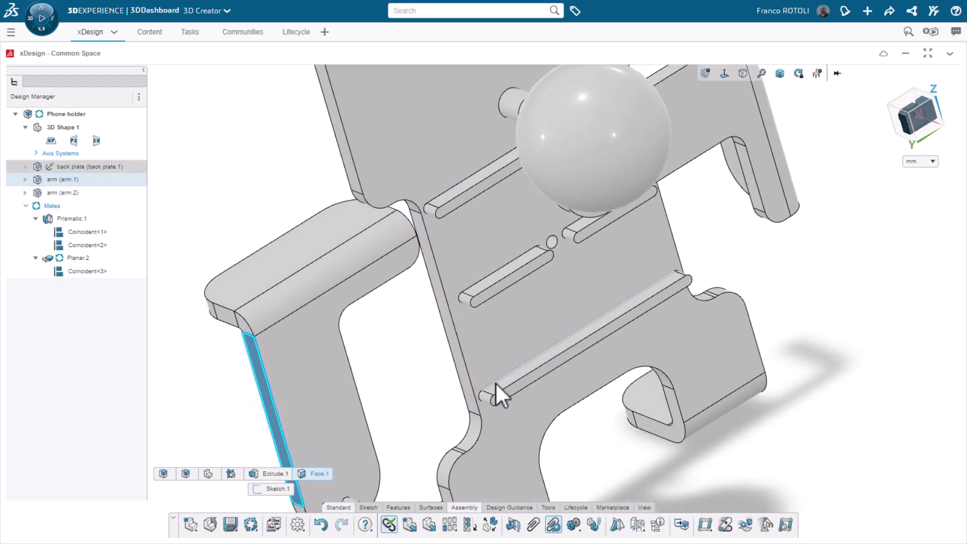
{"action": "left_click", "coordinate": [496, 384], "text": "ctrl"}
{"action": "left_click", "coordinate": [523, 357]}
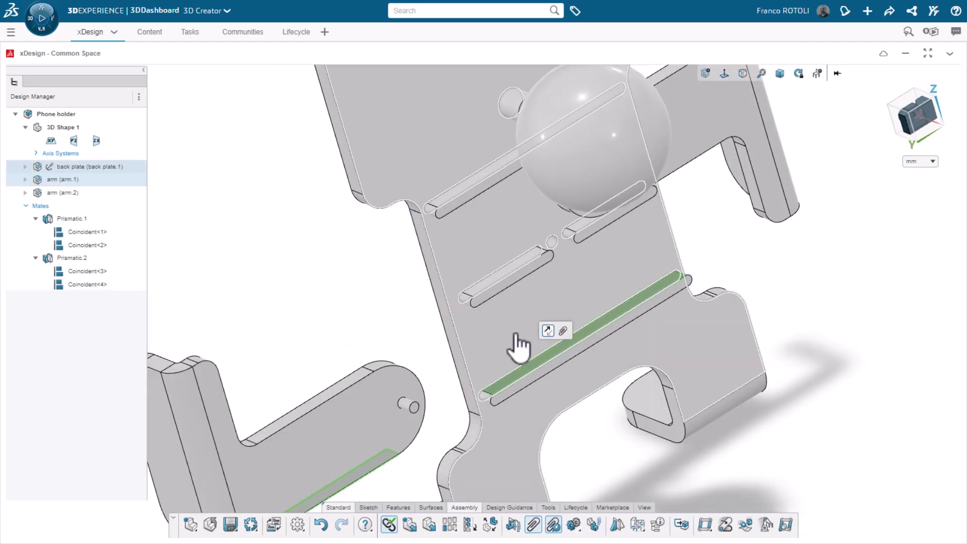
{"action": "left_click_drag", "start_coordinate": [335, 412], "coordinate": [551, 302]}
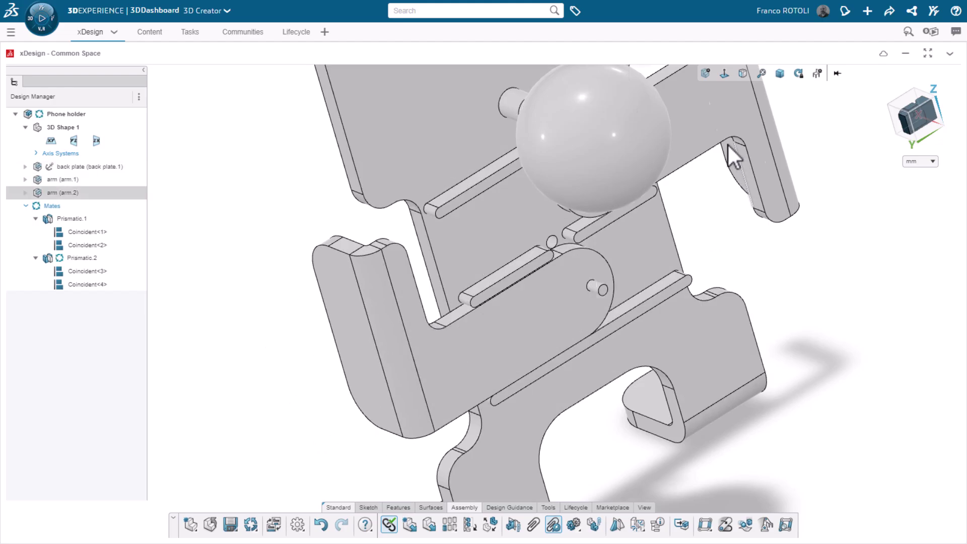
{"action": "middle_click_drag", "start_coordinate": [658, 168], "coordinate": [617, 446]}
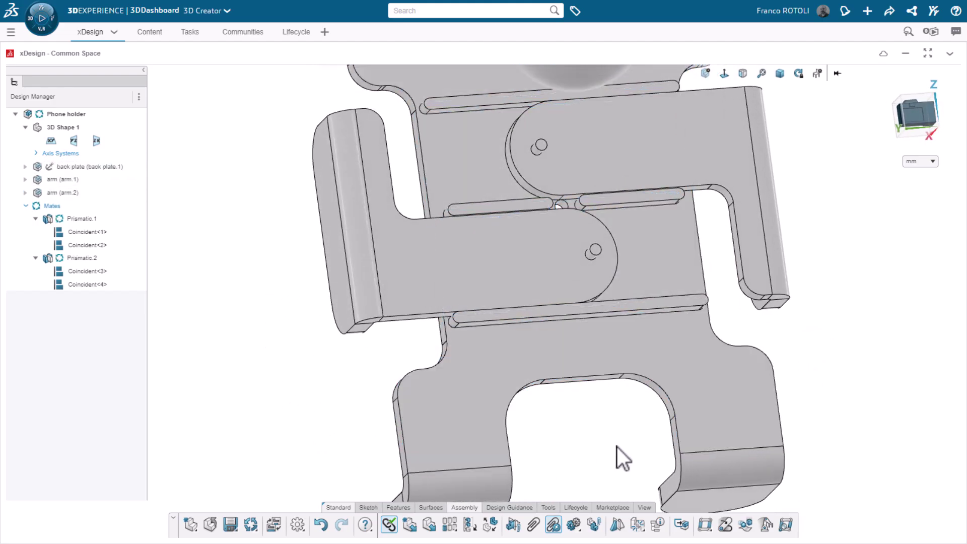
{"action": "scroll", "coordinate": [616, 448], "scroll_direction": "down", "scroll_amount": 5}
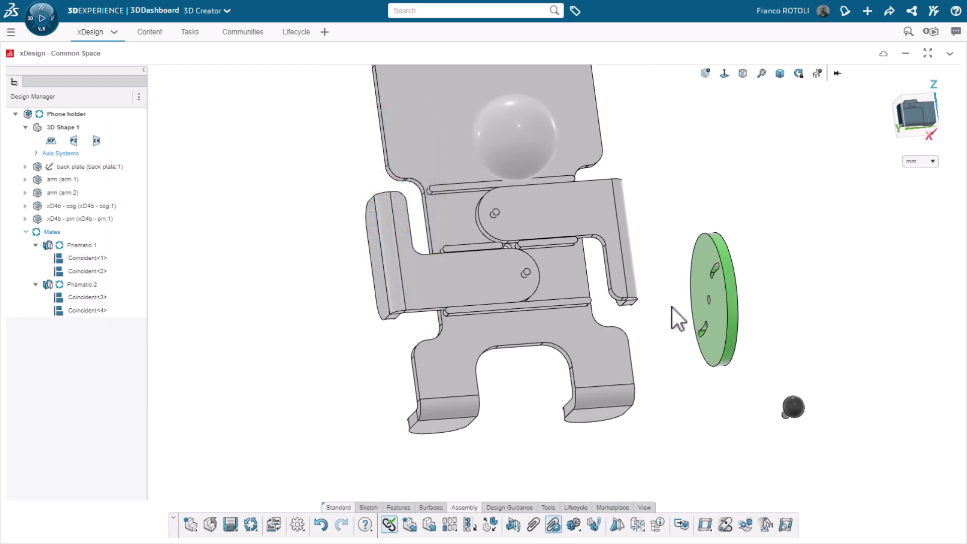
Mate the cog's flat face coincident with the back plate's slot face, with orientation flipped.
{"action": "middle_click_drag", "start_coordinate": [672, 308], "coordinate": [692, 317]}
{"action": "middle_click_drag", "start_coordinate": [619, 291], "coordinate": [616, 295]}
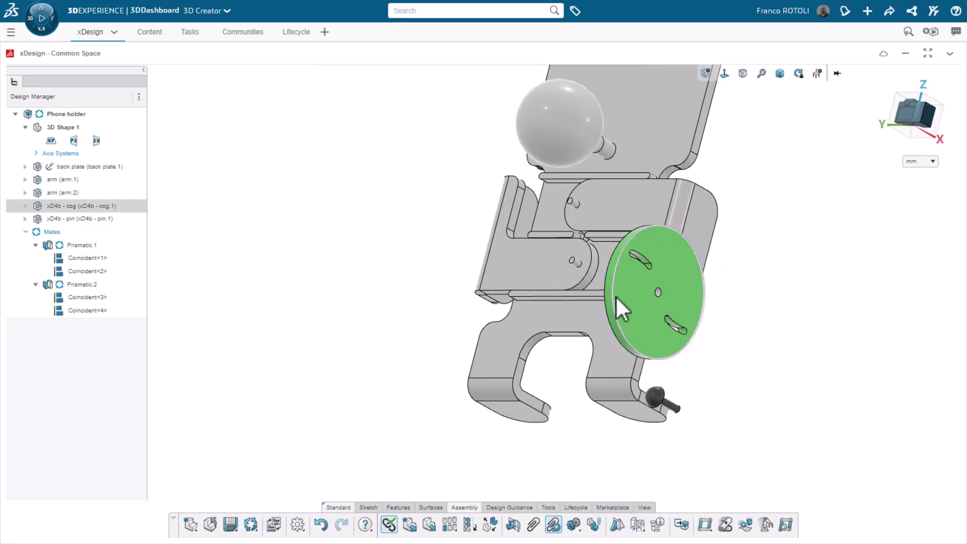
{"action": "left_click", "coordinate": [637, 296], "text": "ctrl"}
{"action": "middle_click_drag", "start_coordinate": [447, 319], "coordinate": [516, 262]}
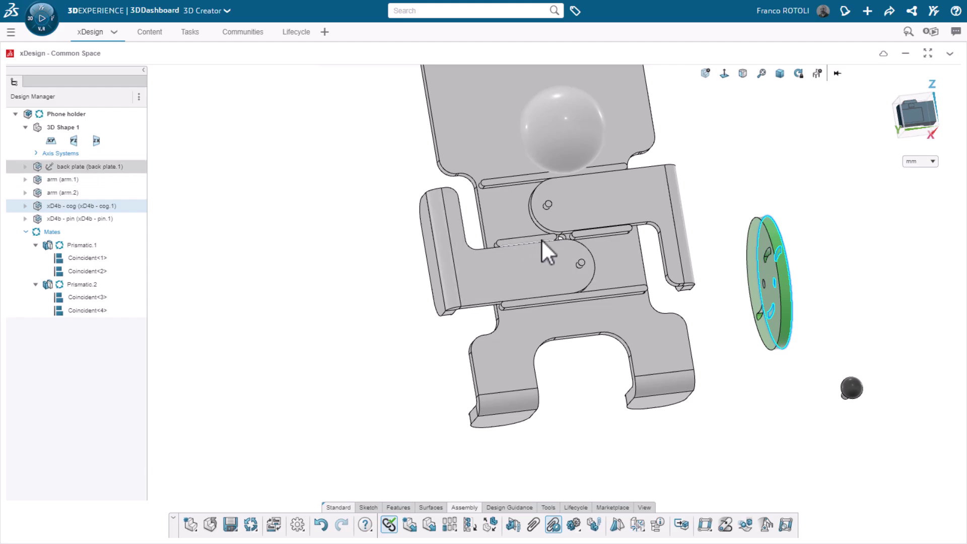
{"action": "scroll", "coordinate": [541, 239], "scroll_direction": "up", "scroll_amount": 3}
{"action": "left_click", "coordinate": [539, 237], "text": "ctrl"}
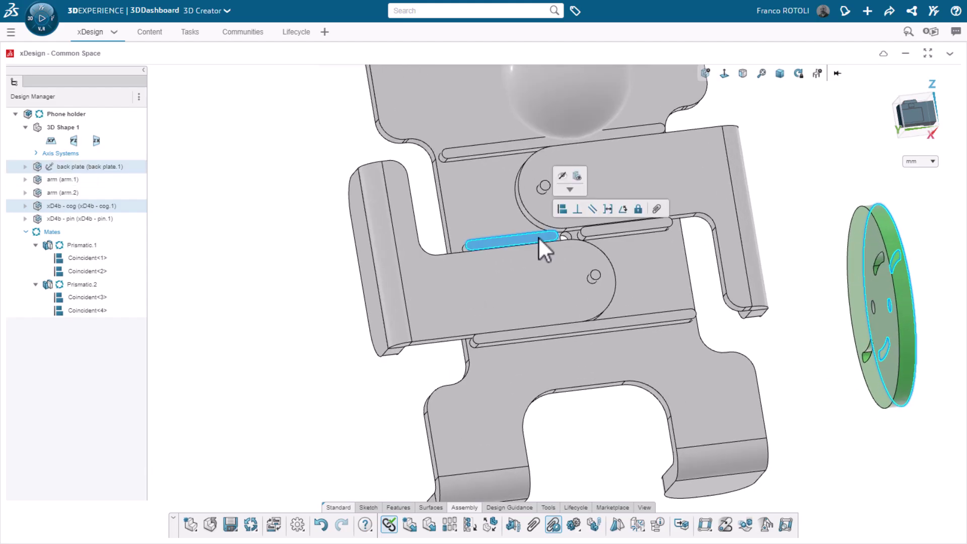
{"action": "left_click", "coordinate": [562, 208]}
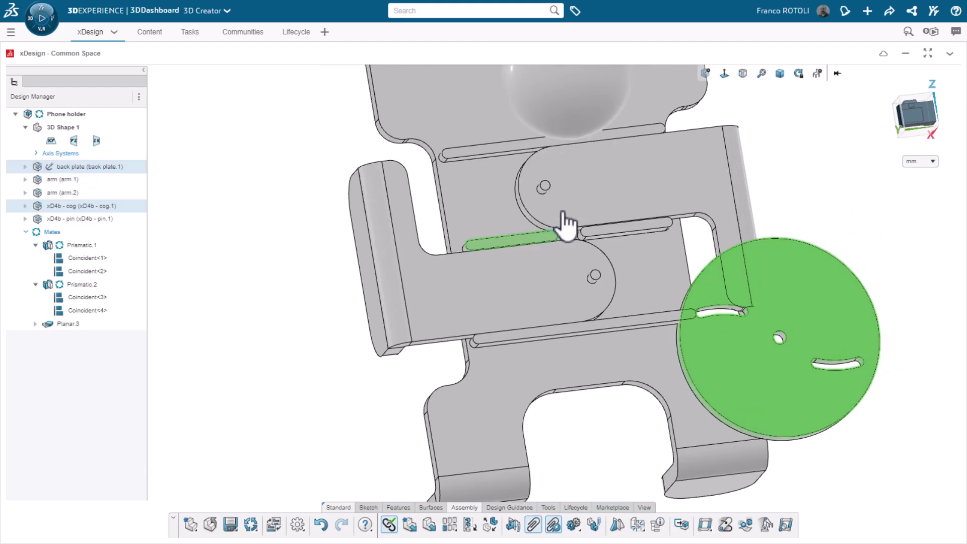
{"action": "left_click", "coordinate": [587, 183]}
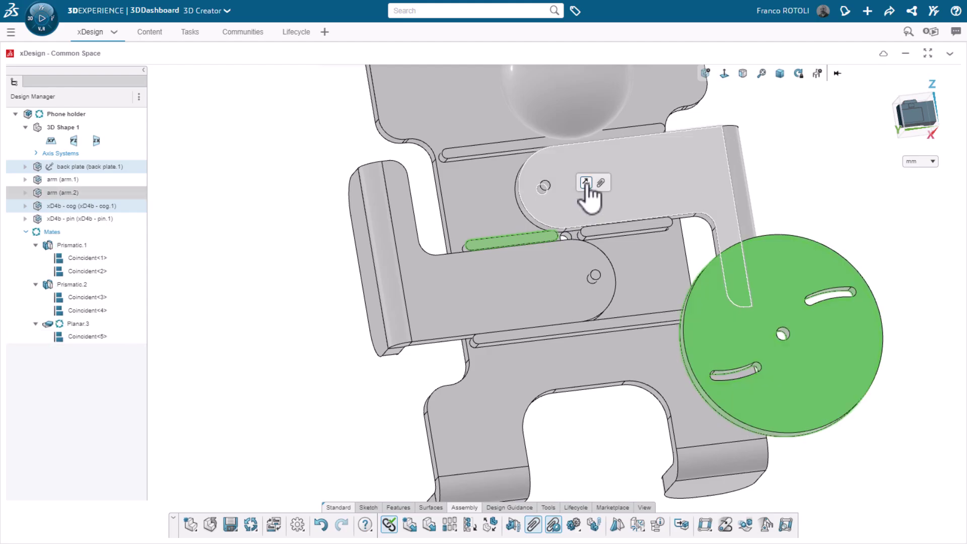
{"action": "left_click", "coordinate": [806, 226]}
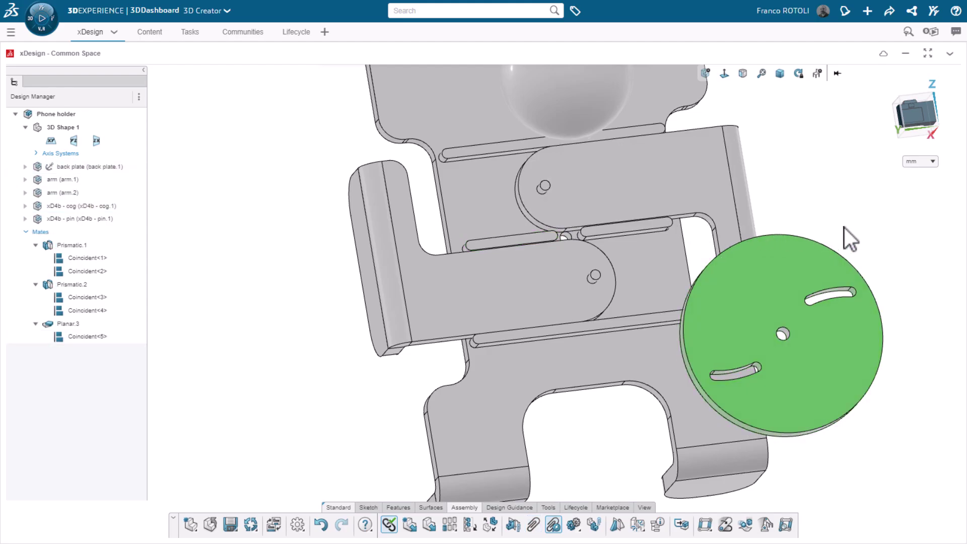
{"action": "scroll", "coordinate": [557, 230], "scroll_direction": "up", "scroll_amount": 3}
Make the back plate's small hole edge and the cog's centre hole edge concentric.
{"action": "left_click", "coordinate": [572, 236]}
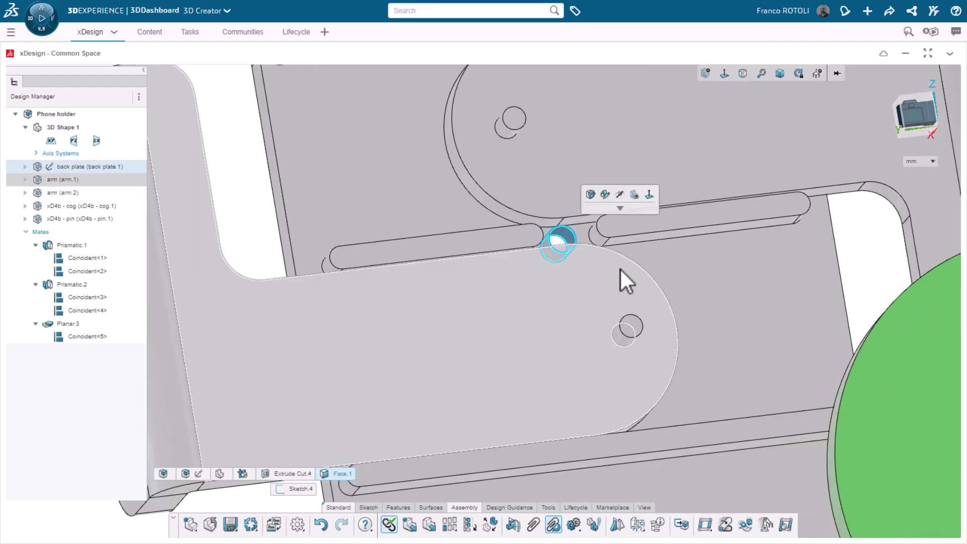
{"action": "scroll", "coordinate": [627, 277], "scroll_direction": "down", "scroll_amount": 2}
{"action": "scroll", "coordinate": [774, 381], "scroll_direction": "up", "scroll_amount": 3}
{"action": "scroll", "coordinate": [779, 379], "scroll_direction": "up", "scroll_amount": 2}
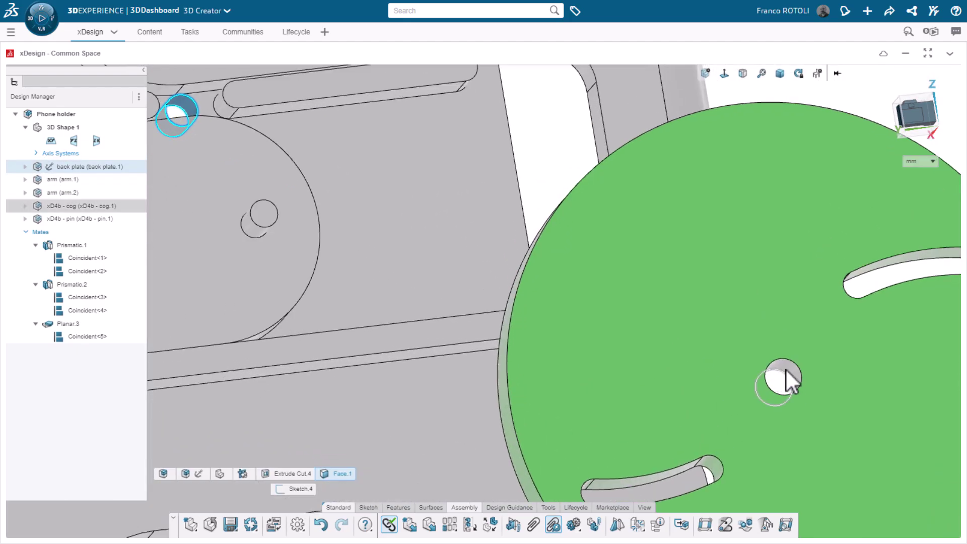
{"action": "left_click", "coordinate": [785, 376]}
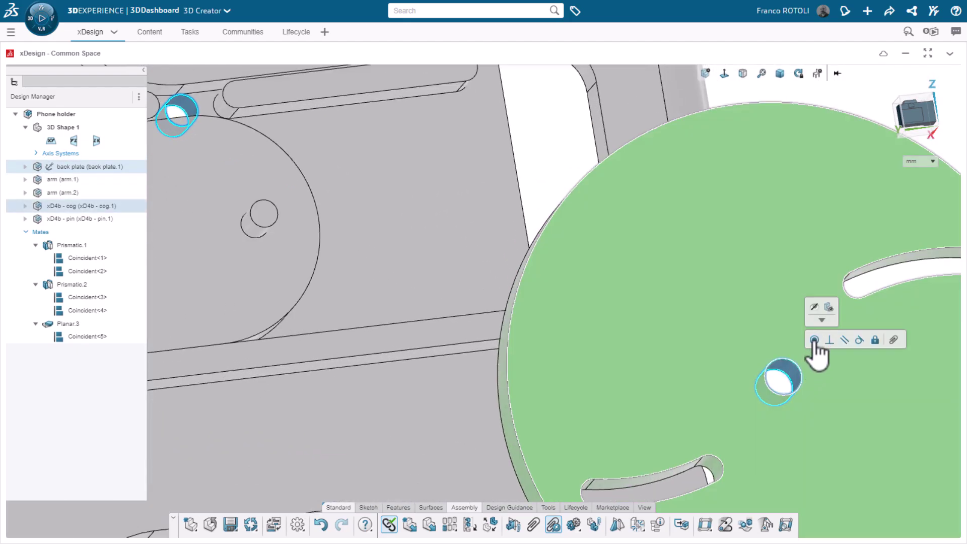
{"action": "left_click", "coordinate": [814, 342]}
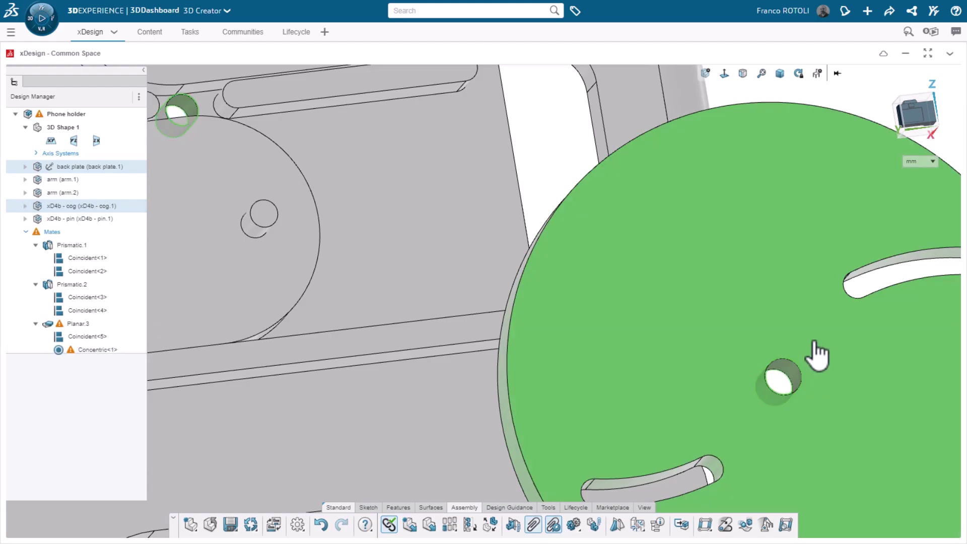
{"action": "scroll", "coordinate": [723, 380], "scroll_direction": "down", "scroll_amount": 3}
{"action": "scroll", "coordinate": [714, 380], "scroll_direction": "down", "scroll_amount": 3}
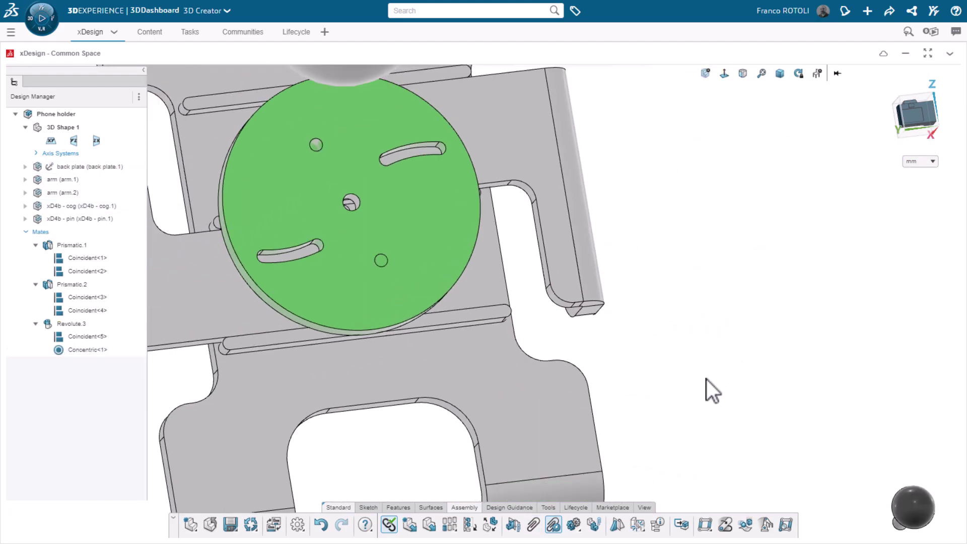
{"action": "middle_click_drag", "start_coordinate": [707, 379], "coordinate": [709, 425]}
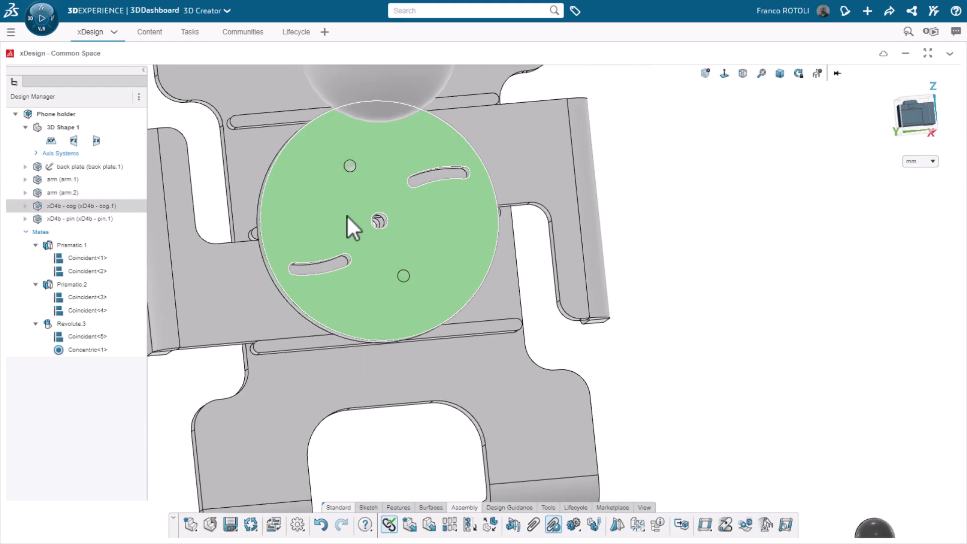
{"action": "scroll", "coordinate": [347, 215], "scroll_direction": "up", "scroll_amount": 2}
{"action": "scroll", "coordinate": [344, 220], "scroll_direction": "up", "scroll_amount": 2}
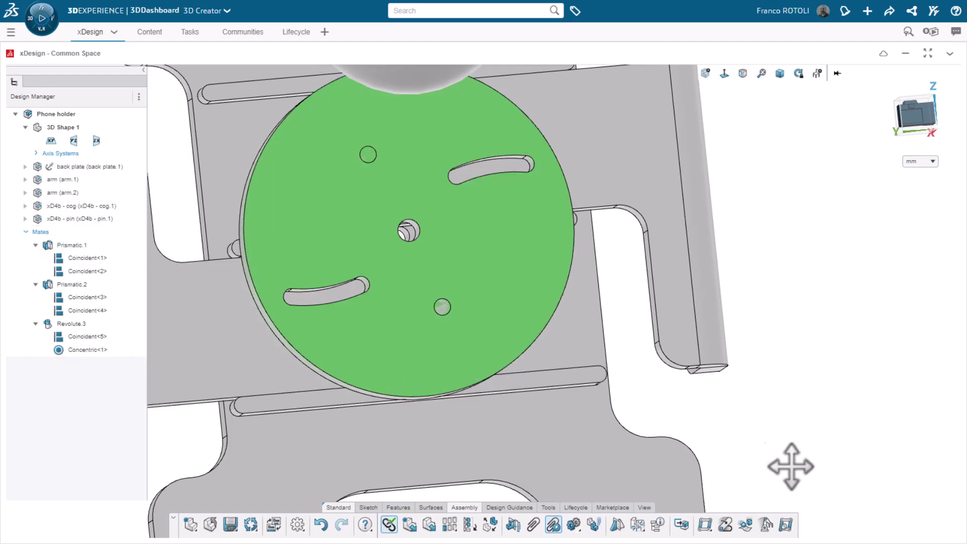
Mate the pin's shaft concentric with the cog's centre hole.
{"action": "mouse_move", "coordinate": [790, 466]}
{"action": "middle_mouse_down"}
{"action": "mouse_move", "coordinate": [741, 381]}
{"action": "mouse_move", "coordinate": [765, 416]}
{"action": "middle_mouse_up"}
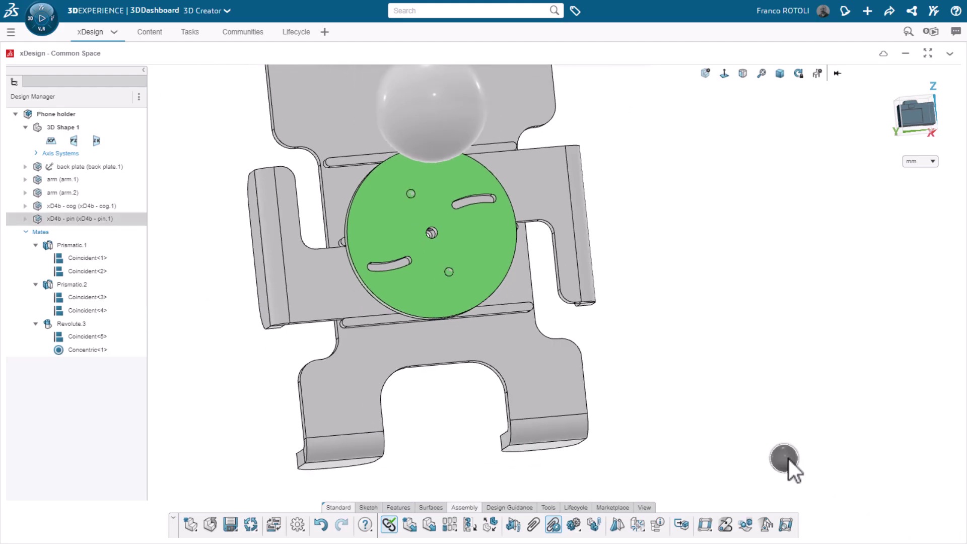
{"action": "middle_click", "coordinate": [645, 248]}
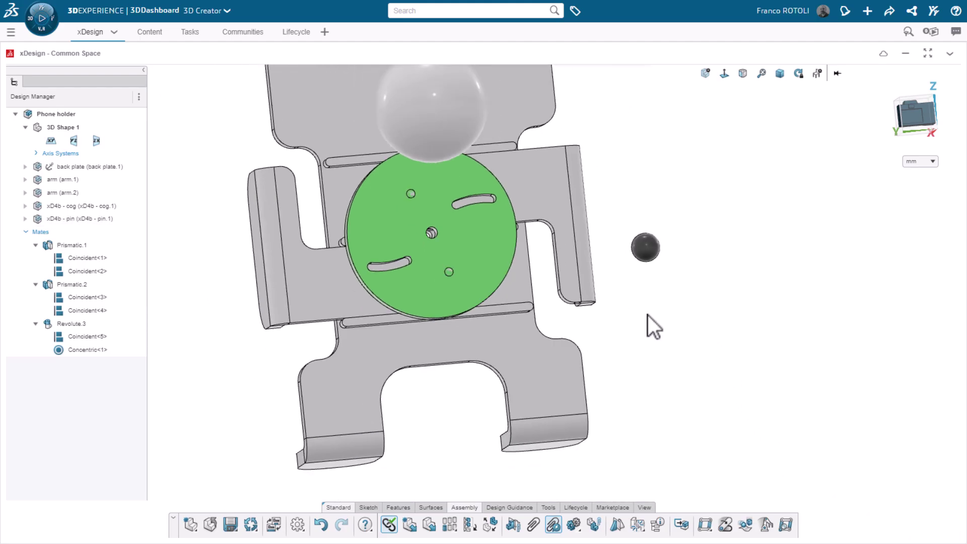
{"action": "middle_click_drag", "start_coordinate": [635, 335], "coordinate": [631, 192]}
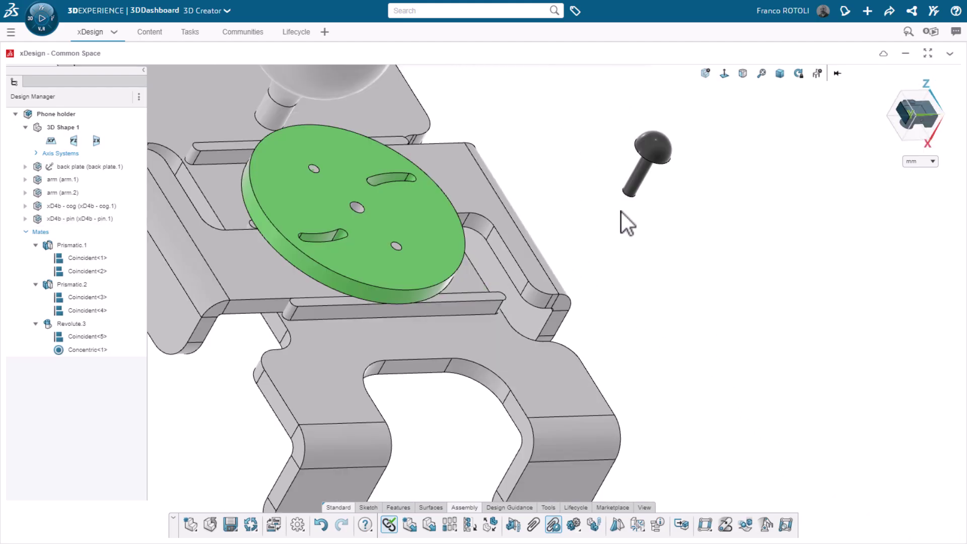
{"action": "left_click", "coordinate": [632, 192]}
{"action": "left_click", "coordinate": [358, 207]}
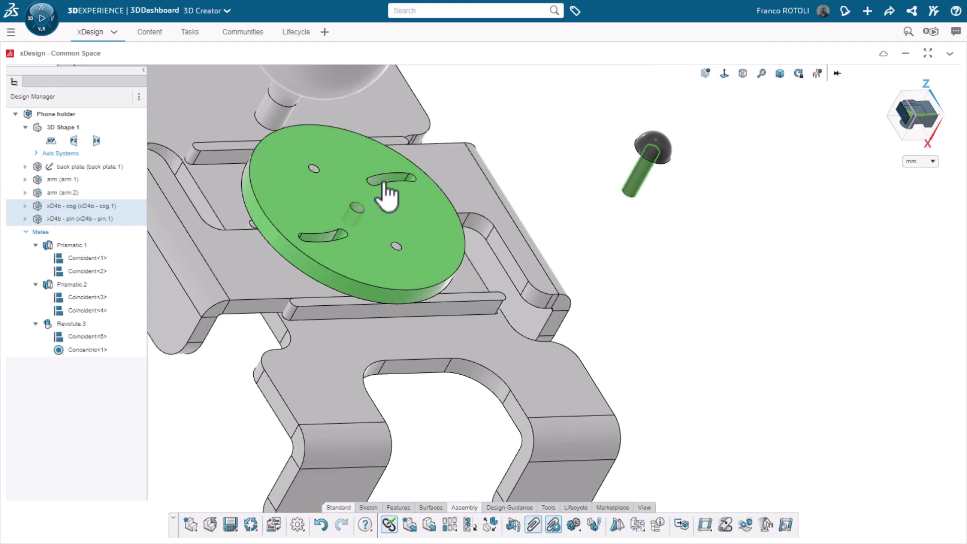
Make the underside of the pin head coincident with the cog's face.
{"action": "left_click", "coordinate": [401, 214]}
{"action": "mouse_move", "coordinate": [368, 233]}
{"action": "middle_mouse_down"}
{"action": "mouse_move", "coordinate": [400, 153]}
{"action": "mouse_move", "coordinate": [361, 257]}
{"action": "middle_mouse_up"}
{"action": "left_click", "coordinate": [400, 145]}
{"action": "left_click", "coordinate": [430, 120]}
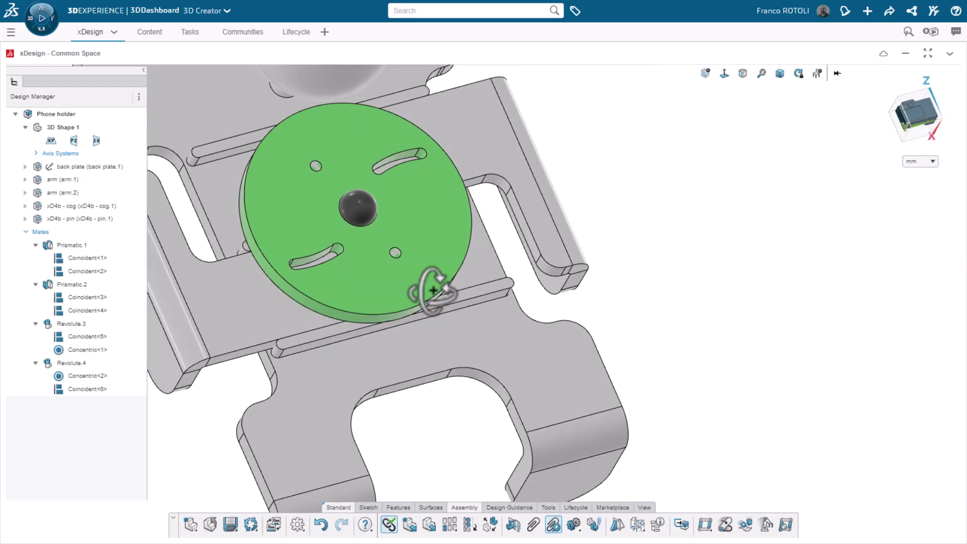
Rotate the cog, slide both arms outward, and expand xD4b - cog's features.
{"action": "mouse_move", "coordinate": [325, 219]}
{"action": "left_mouse_down"}
{"action": "mouse_move", "coordinate": [314, 248]}
{"action": "mouse_move", "coordinate": [322, 278]}
{"action": "left_mouse_up"}
{"action": "middle_click_drag", "start_coordinate": [322, 277], "coordinate": [457, 345]}
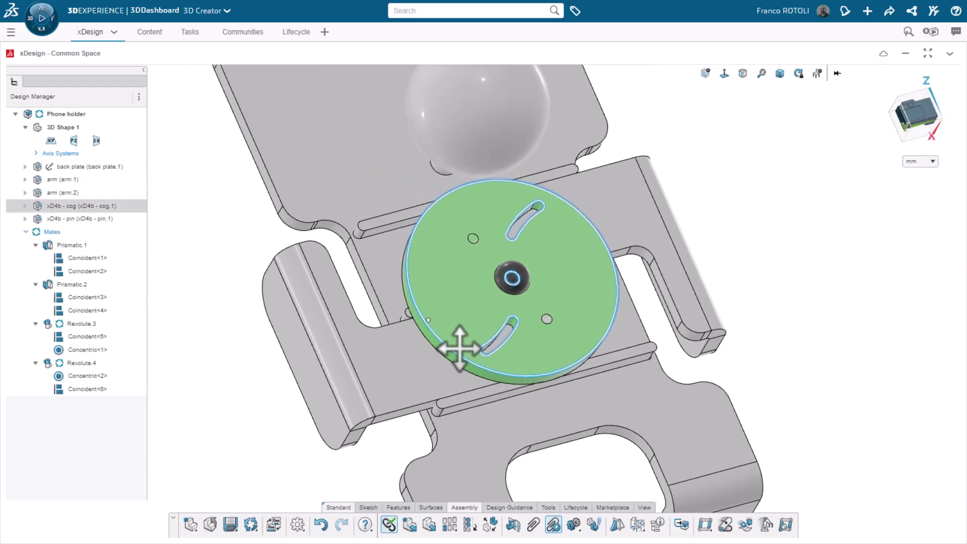
{"action": "left_click_drag", "start_coordinate": [419, 370], "coordinate": [419, 375]}
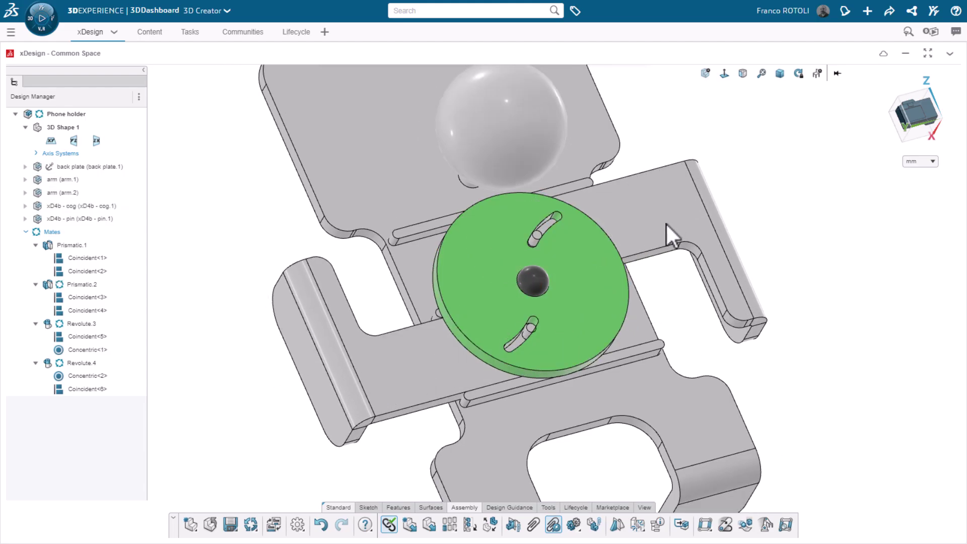
{"action": "left_click_drag", "start_coordinate": [666, 223], "coordinate": [772, 397]}
{"action": "left_click", "coordinate": [26, 207]}
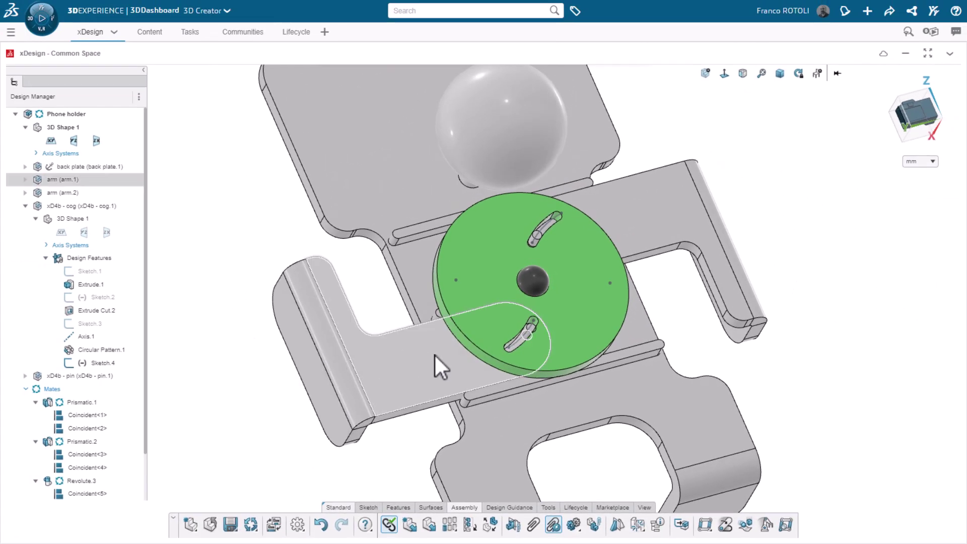
Swing arm.1 clear of the cog, edit it in context, and select its peg's top face.
{"action": "left_click_drag", "start_coordinate": [434, 354], "coordinate": [293, 389]}
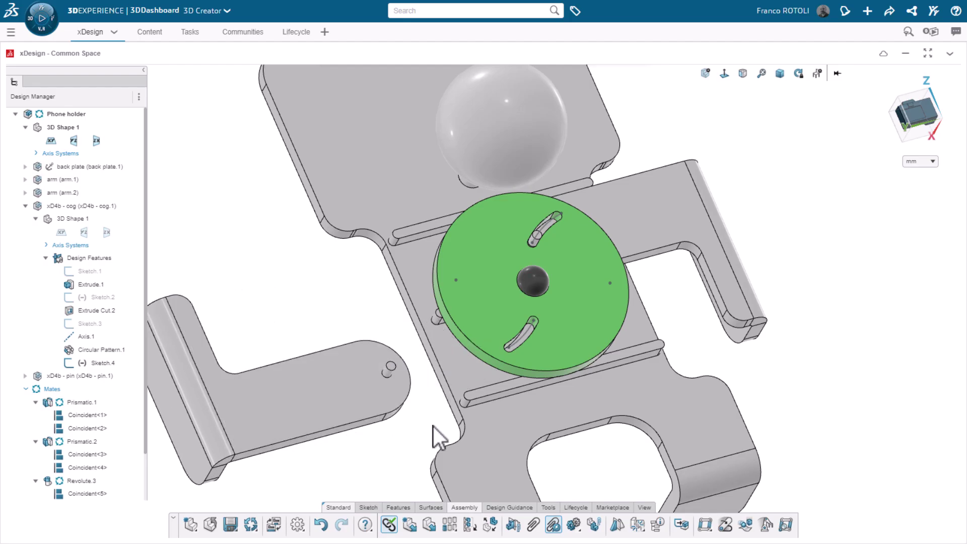
{"action": "scroll", "coordinate": [435, 422], "scroll_direction": "up", "scroll_amount": 1}
{"action": "scroll", "coordinate": [436, 422], "scroll_direction": "up", "scroll_amount": 2}
{"action": "scroll", "coordinate": [429, 417], "scroll_direction": "up", "scroll_amount": 2}
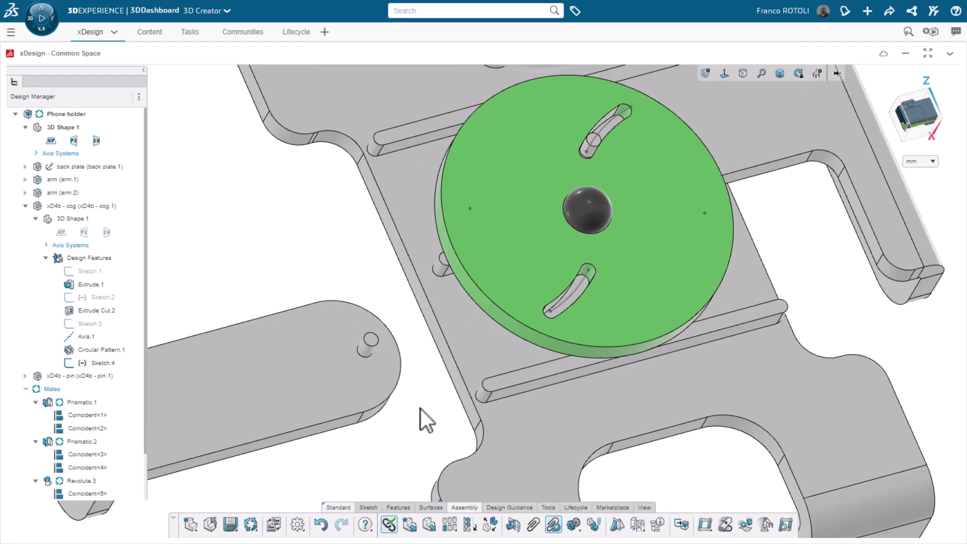
{"action": "scroll", "coordinate": [421, 409], "scroll_direction": "up", "scroll_amount": 2}
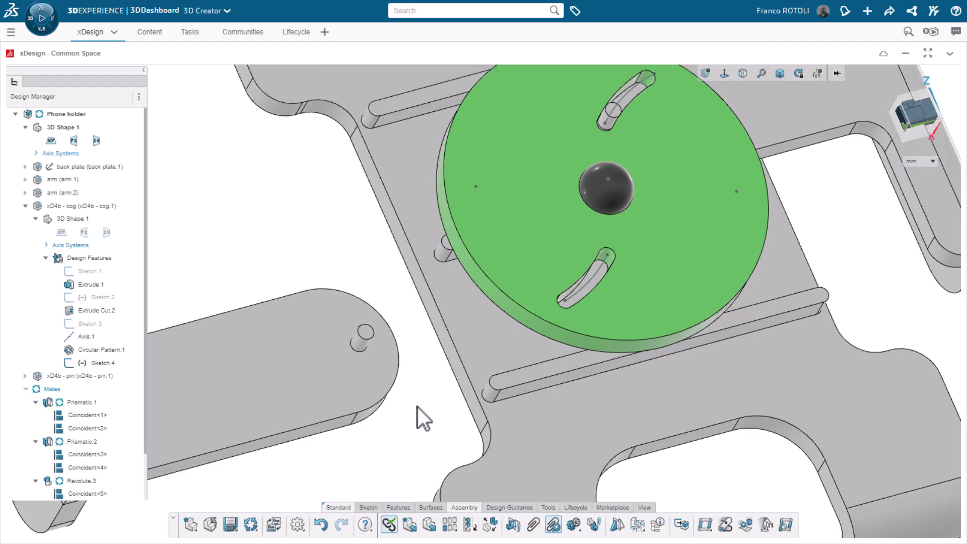
{"action": "double_click", "coordinate": [337, 372]}
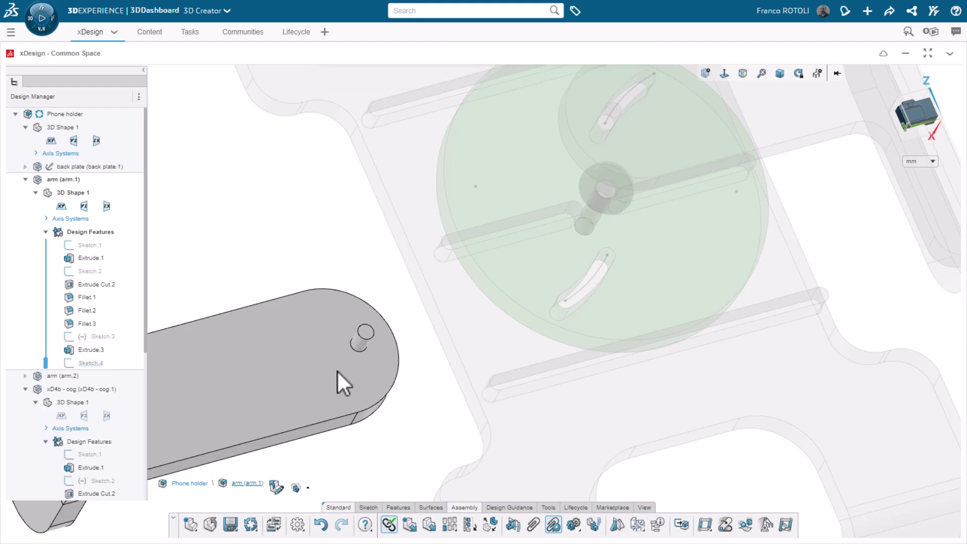
{"action": "scroll", "coordinate": [355, 347], "scroll_direction": "up", "scroll_amount": 3}
{"action": "left_click", "coordinate": [372, 338]}
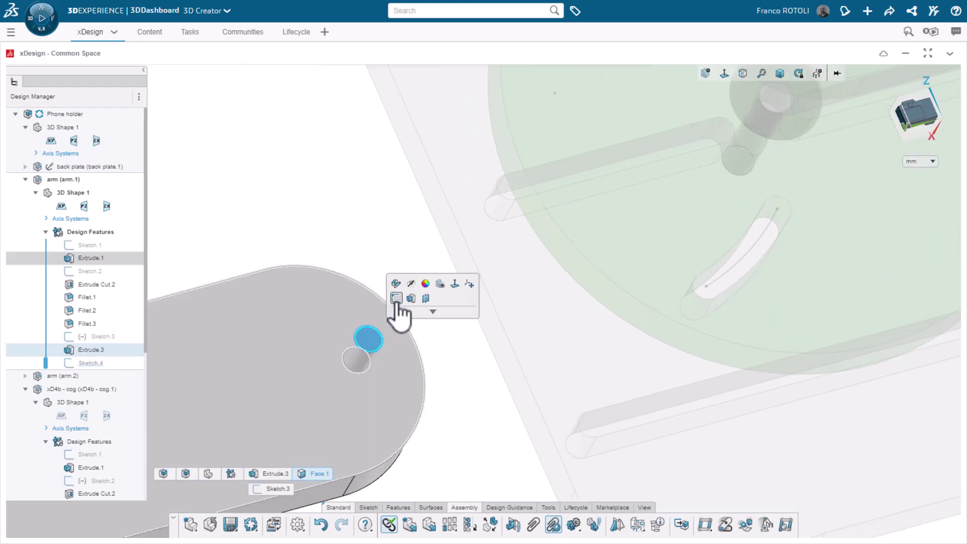
Sketch a single point at the centre of the arm's peg face, then exit the sketch.
{"action": "left_click", "coordinate": [396, 299]}
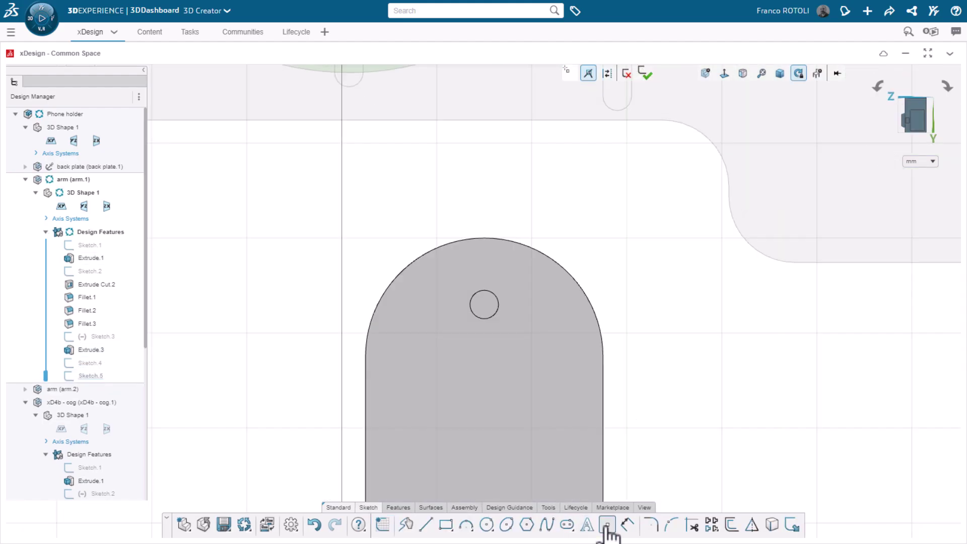
{"action": "left_click", "coordinate": [606, 527]}
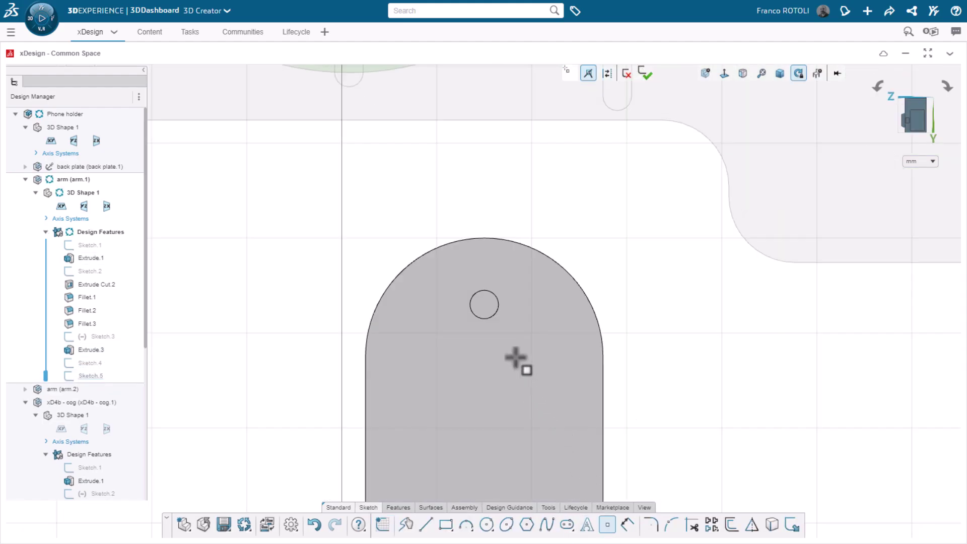
{"action": "left_click", "coordinate": [485, 305]}
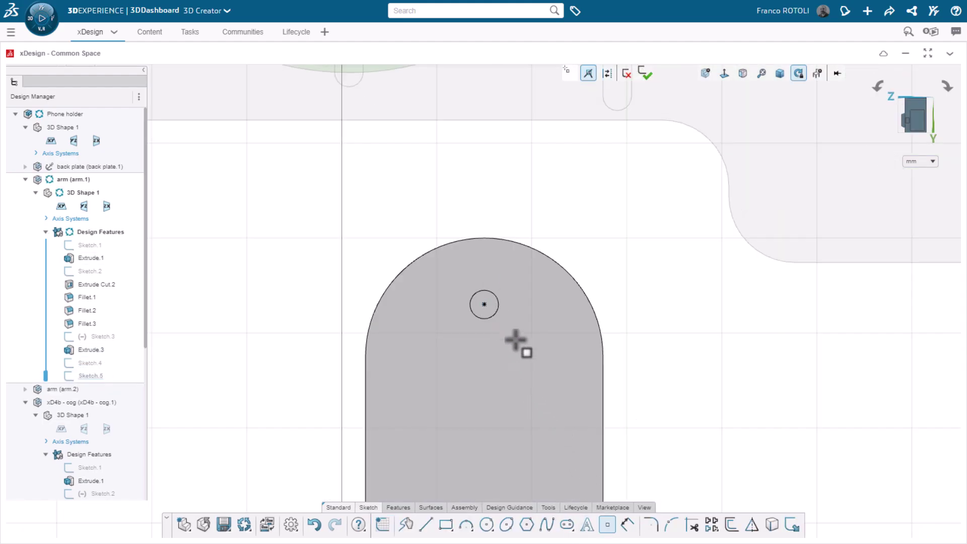
{"action": "left_click", "coordinate": [645, 74]}
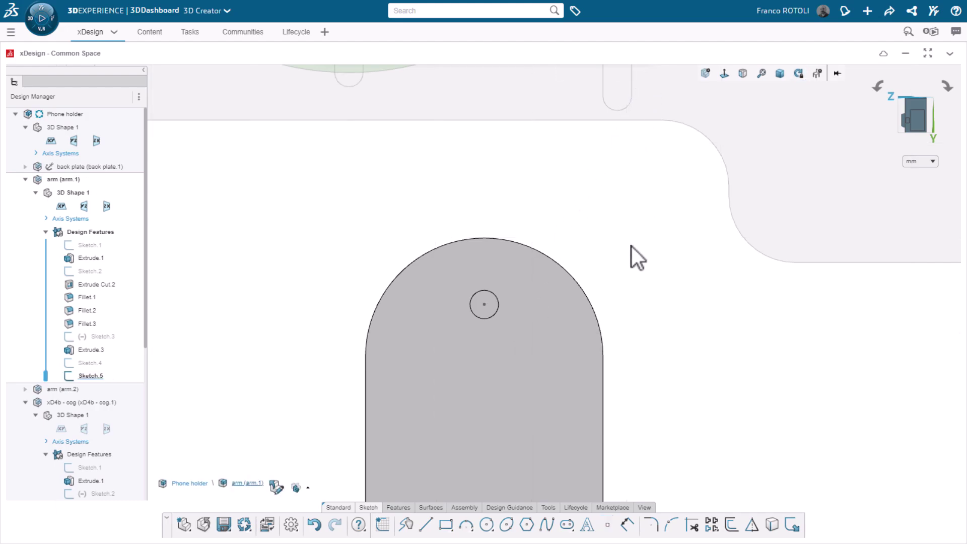
{"action": "scroll", "coordinate": [638, 317], "scroll_direction": "down", "scroll_amount": 2}
{"action": "scroll", "coordinate": [639, 316], "scroll_direction": "down", "scroll_amount": 2}
{"action": "scroll", "coordinate": [638, 322], "scroll_direction": "down", "scroll_amount": 1}
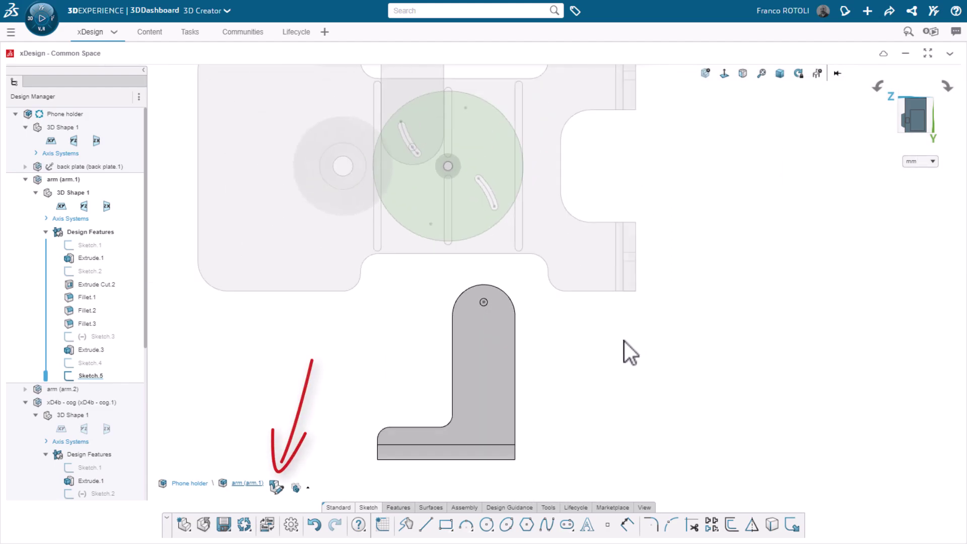
Return to the full assembly, show Sketch.5, and select the cog's curved slot arc.
{"action": "left_click", "coordinate": [275, 485]}
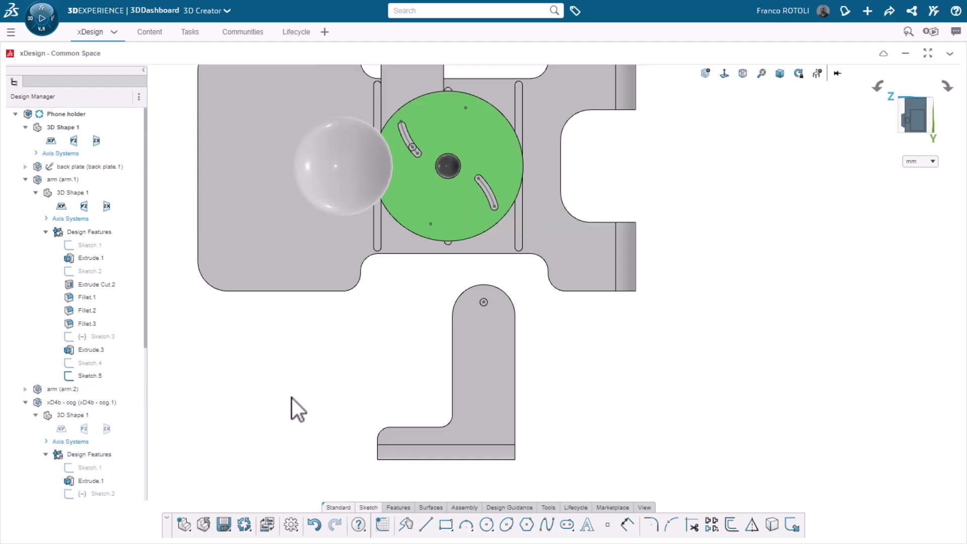
{"action": "mouse_move", "coordinate": [302, 391]}
{"action": "middle_mouse_down"}
{"action": "mouse_move", "coordinate": [329, 281]}
{"action": "mouse_move", "coordinate": [280, 324]}
{"action": "middle_mouse_up"}
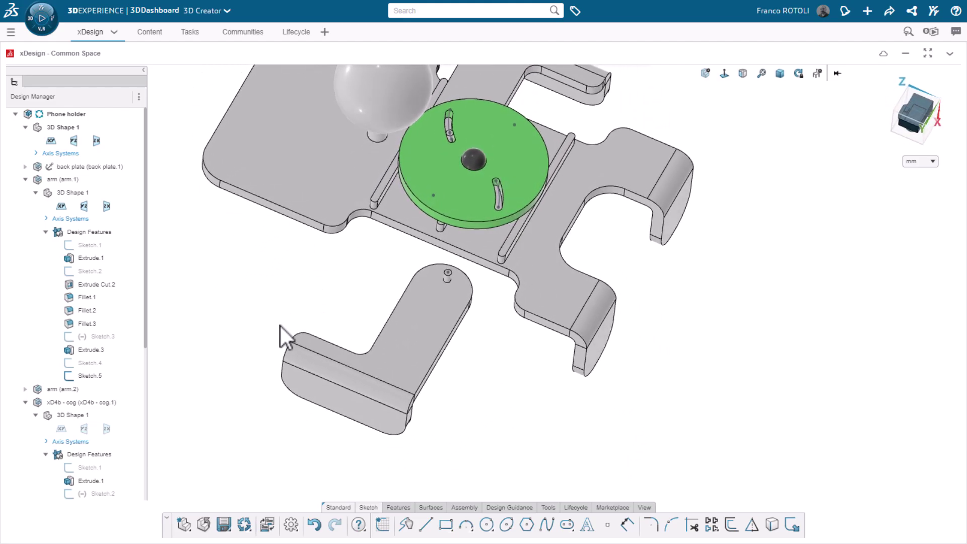
{"action": "left_click", "coordinate": [91, 378]}
{"action": "scroll", "coordinate": [509, 171], "scroll_direction": "up", "scroll_amount": 2}
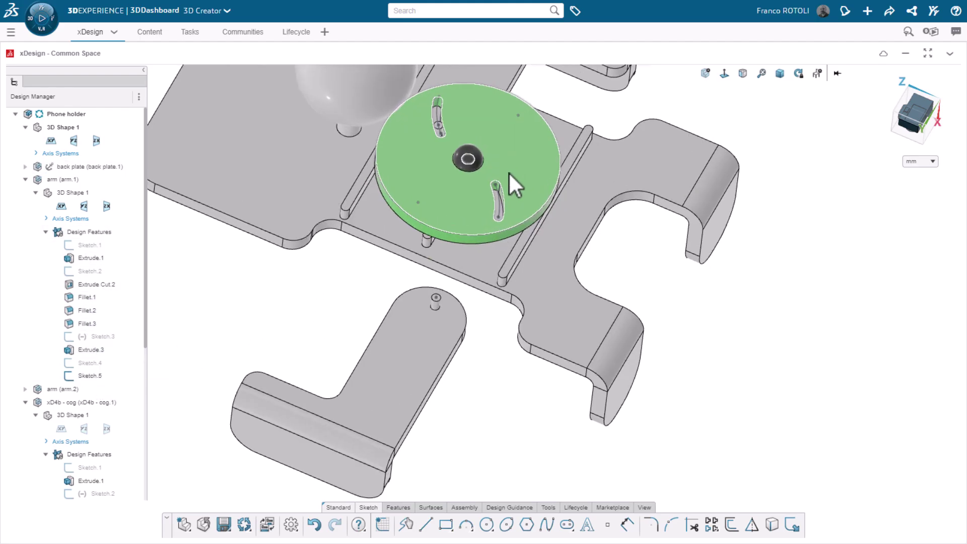
{"action": "scroll", "coordinate": [507, 196], "scroll_direction": "up", "scroll_amount": 2}
{"action": "scroll", "coordinate": [506, 198], "scroll_direction": "up", "scroll_amount": 2}
{"action": "scroll", "coordinate": [499, 204], "scroll_direction": "up", "scroll_amount": 2}
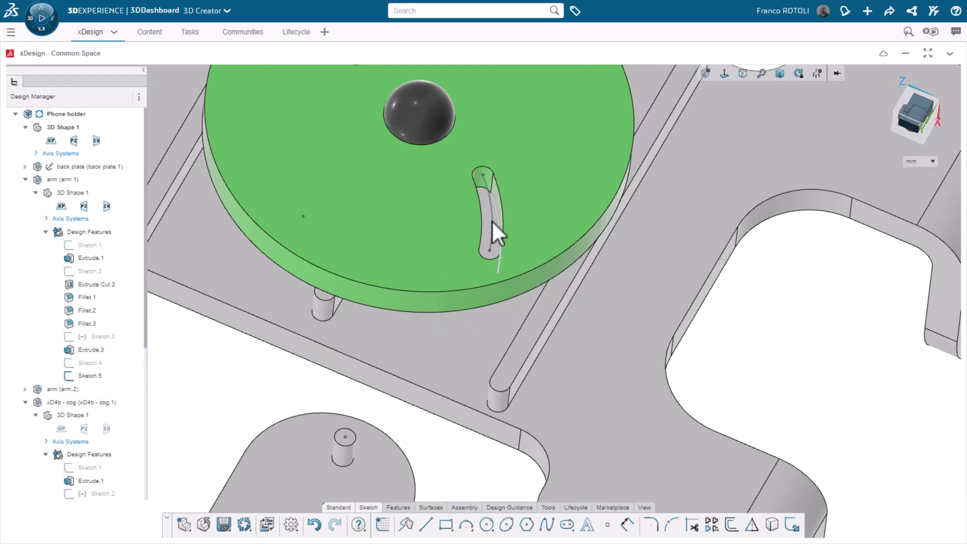
{"action": "left_click", "coordinate": [492, 221]}
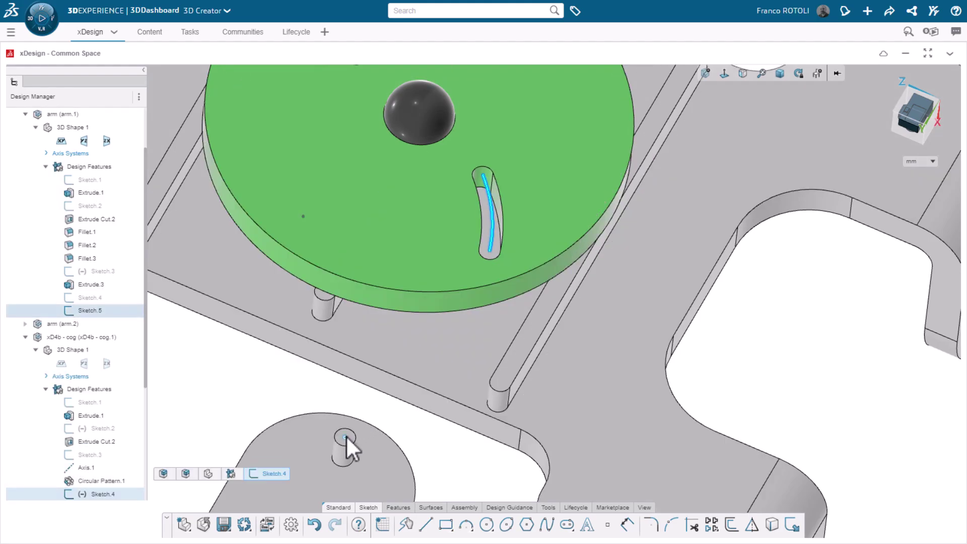
Apply a PointCurve mate tying the pin's Sketch.5 centre point to the cog's slot arc.
{"action": "left_click", "coordinate": [346, 436]}
{"action": "left_click", "coordinate": [370, 408]}
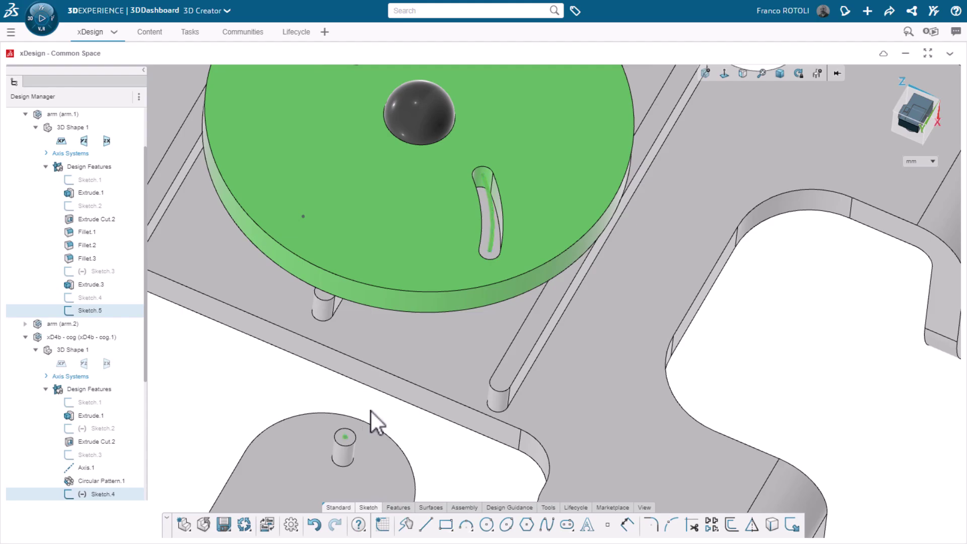
{"action": "key", "text": "Escape"}
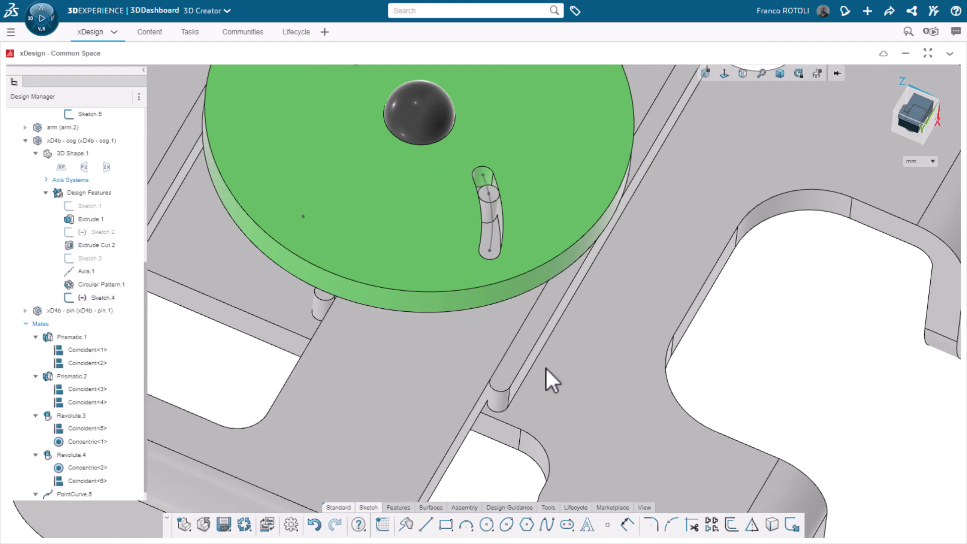
{"action": "scroll", "coordinate": [749, 326], "scroll_direction": "down", "scroll_amount": 3}
{"action": "scroll", "coordinate": [747, 309], "scroll_direction": "down", "scroll_amount": 3}
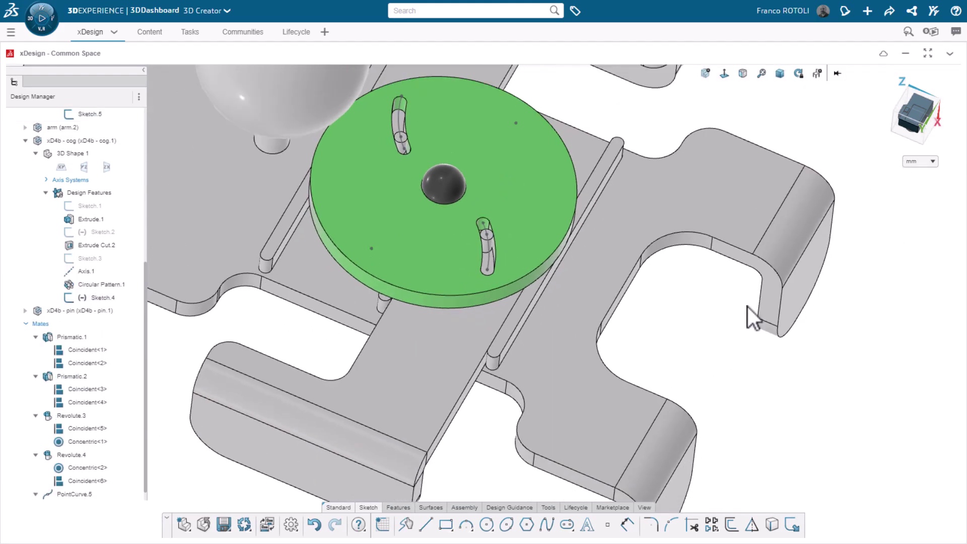
{"action": "scroll", "coordinate": [424, 140], "scroll_direction": "up", "scroll_amount": 2}
{"action": "scroll", "coordinate": [436, 147], "scroll_direction": "up", "scroll_amount": 3}
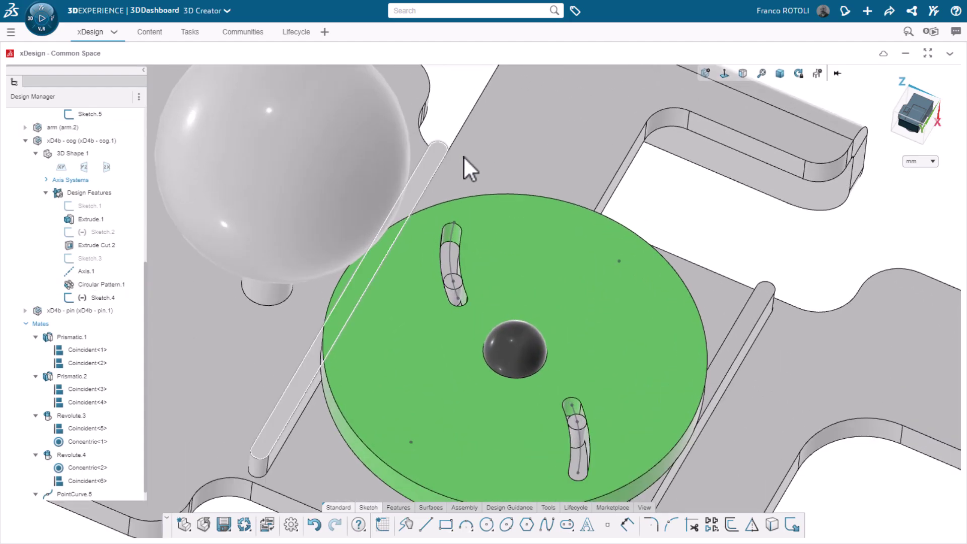
{"action": "left_click", "coordinate": [453, 244]}
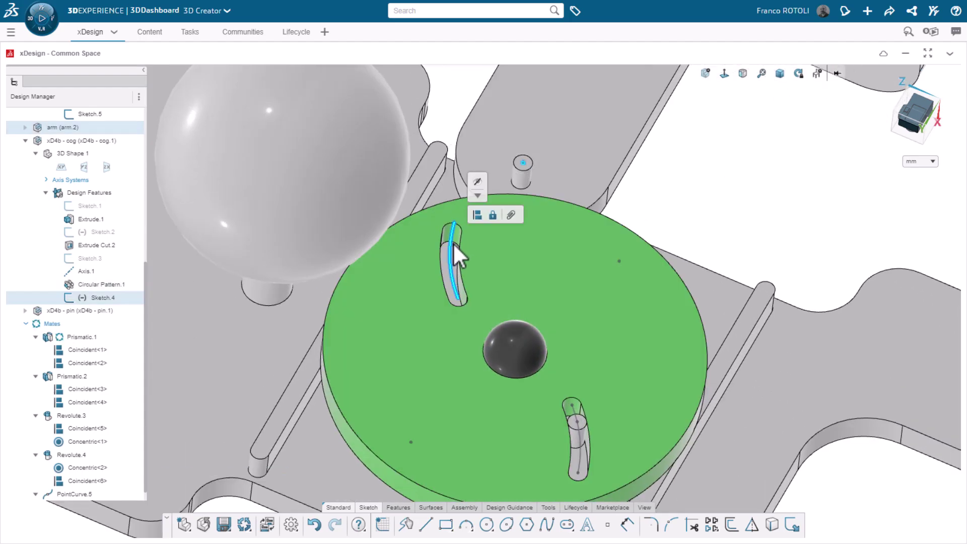
{"action": "left_click", "coordinate": [661, 201]}
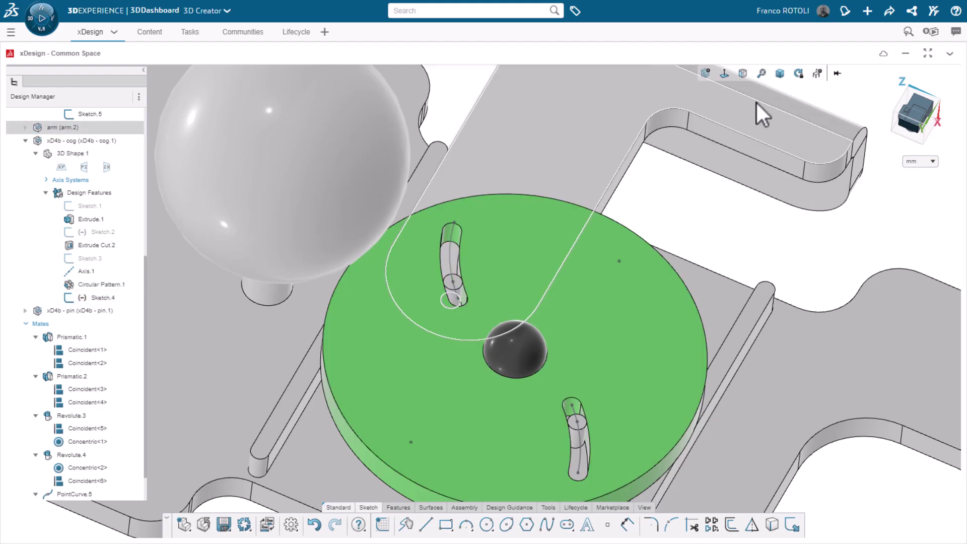
Fit the holder in view and hide Sketch.4 and Sketch.5.
{"action": "left_click", "coordinate": [760, 73]}
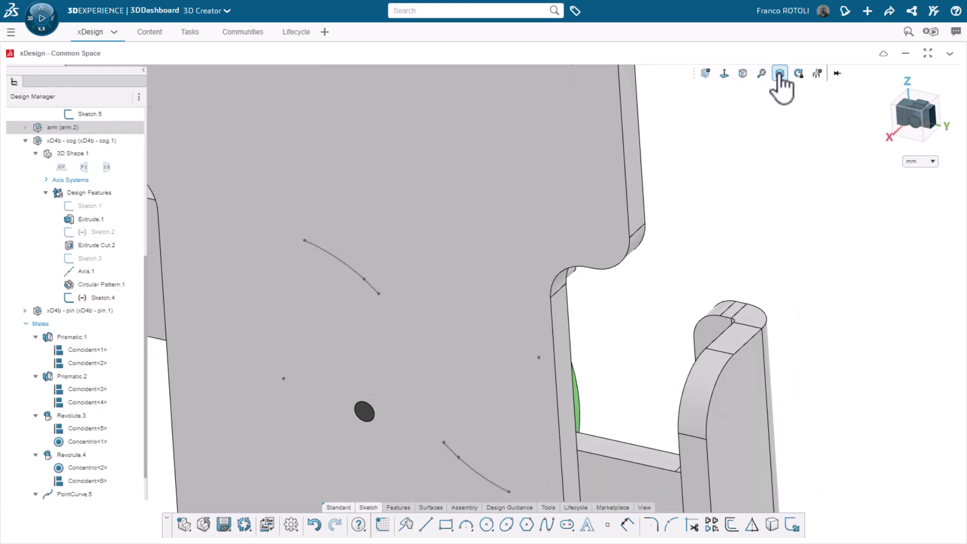
{"action": "left_click", "coordinate": [761, 73]}
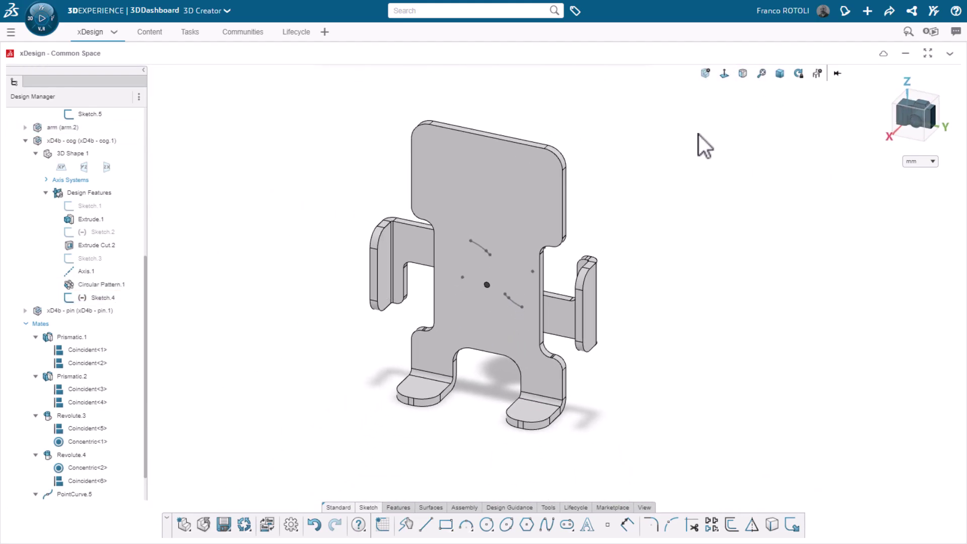
{"action": "left_click", "coordinate": [126, 299]}
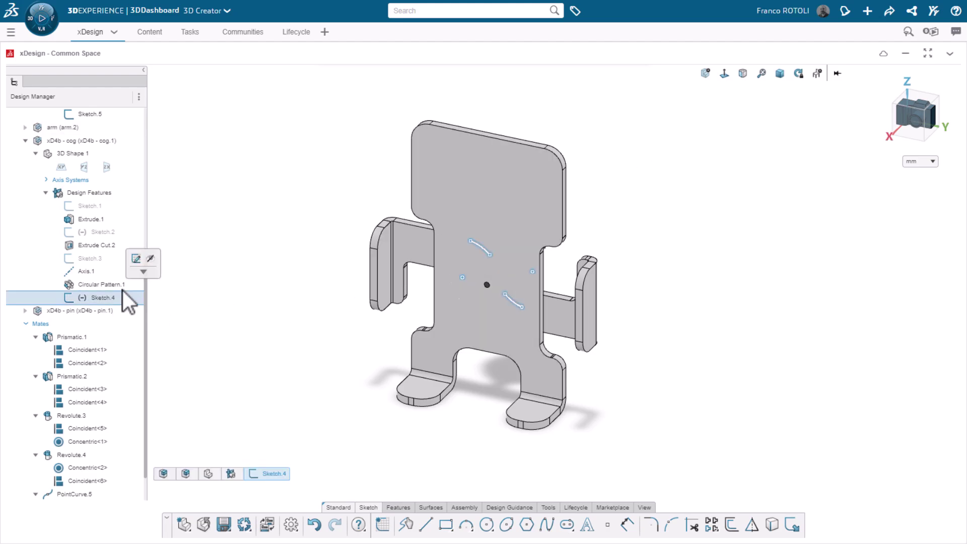
{"action": "left_click", "coordinate": [149, 261]}
{"action": "scroll", "coordinate": [131, 308], "scroll_direction": "up", "scroll_amount": 3}
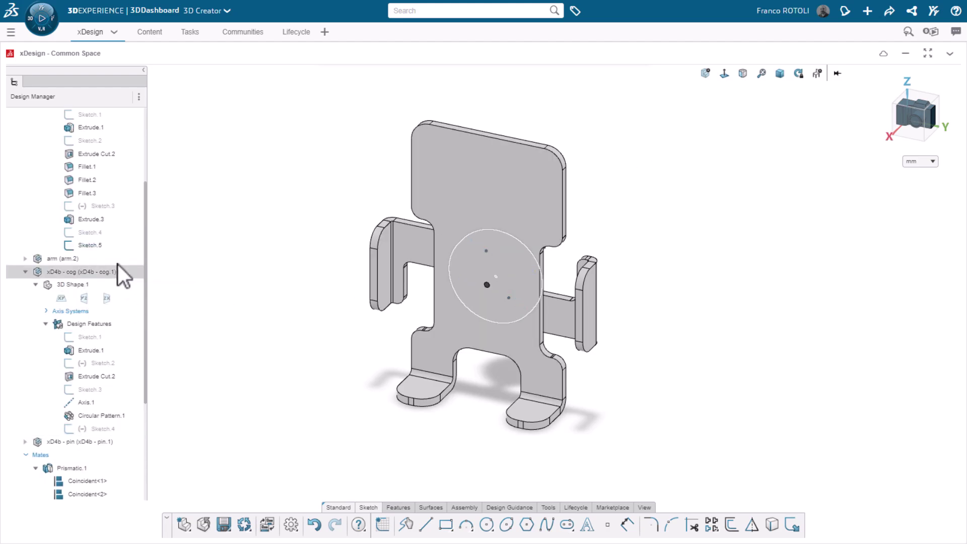
{"action": "left_click", "coordinate": [97, 247]}
{"action": "left_click", "coordinate": [135, 209]}
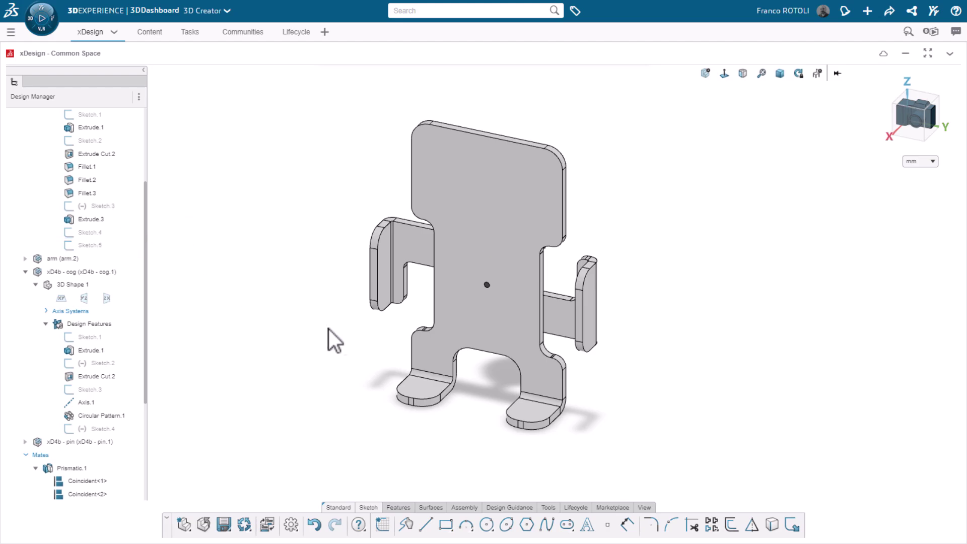
Turn the cog to confirm both arms slide inward.
{"action": "mouse_move", "coordinate": [333, 336]}
{"action": "middle_mouse_down"}
{"action": "mouse_move", "coordinate": [217, 328]}
{"action": "mouse_move", "coordinate": [410, 330]}
{"action": "middle_mouse_up"}
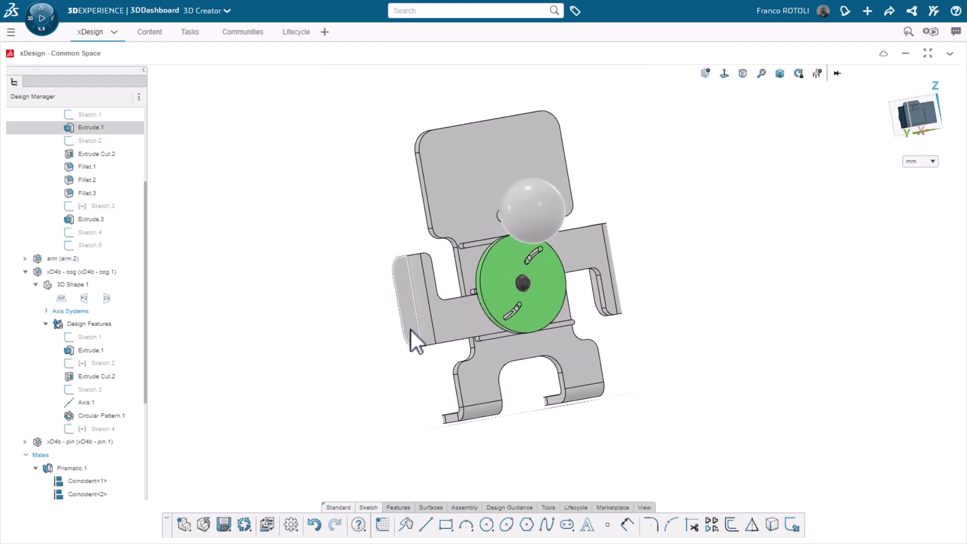
{"action": "mouse_move", "coordinate": [442, 329]}
{"action": "left_mouse_down"}
{"action": "mouse_move", "coordinate": [502, 321]}
{"action": "mouse_move", "coordinate": [427, 325]}
{"action": "mouse_move", "coordinate": [456, 328]}
{"action": "left_mouse_up"}
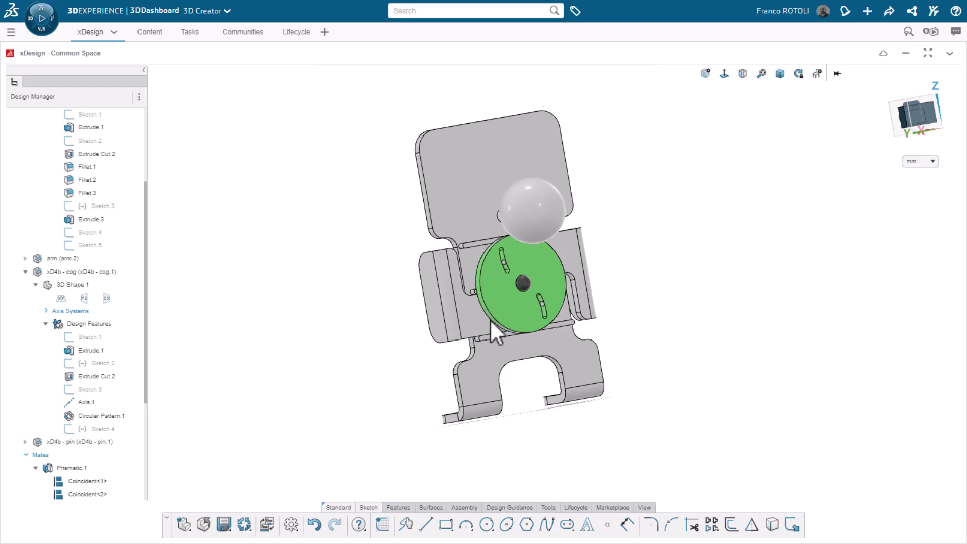
{"action": "middle_click_drag", "start_coordinate": [455, 328], "coordinate": [694, 405]}
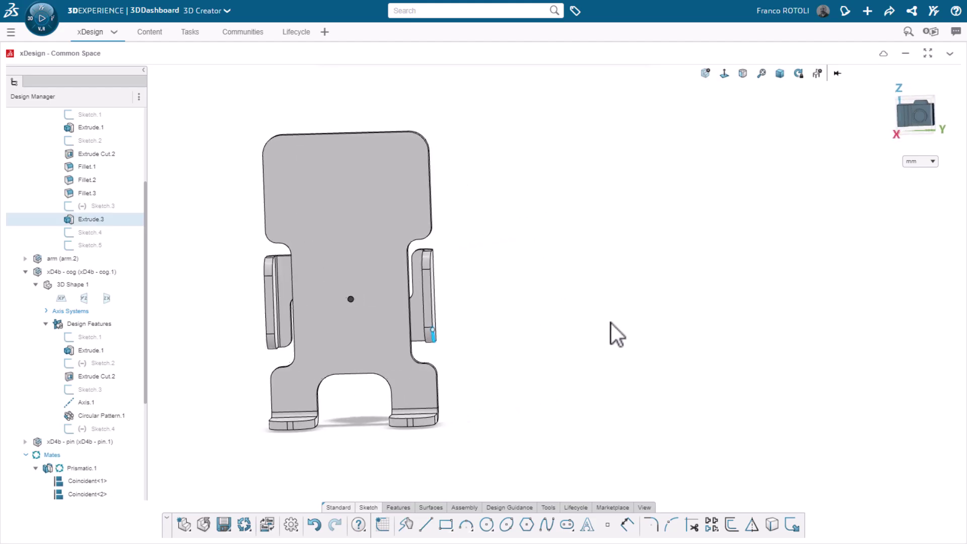
Insert the Phone component from the recent components list.
{"action": "left_click", "coordinate": [463, 507]}
{"action": "left_click", "coordinate": [428, 525]}
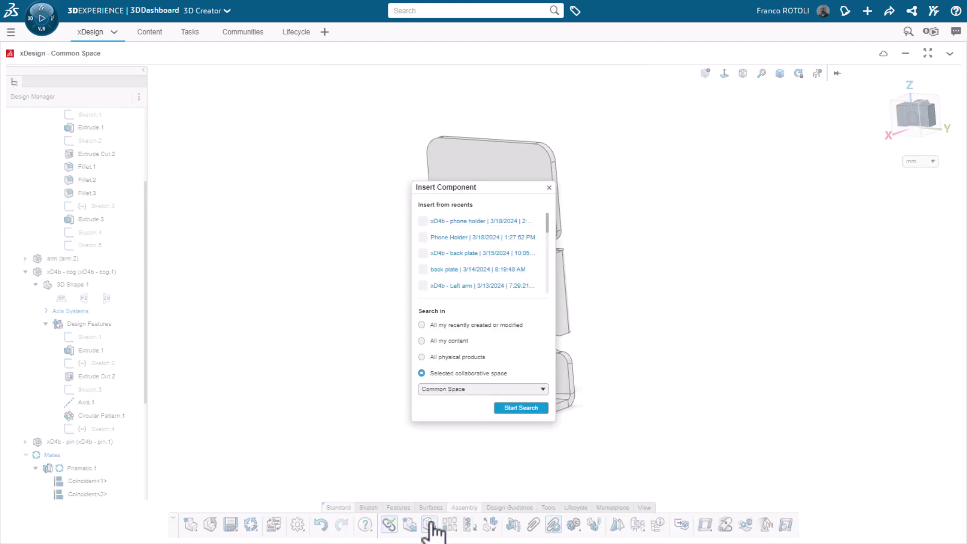
{"action": "scroll", "coordinate": [551, 256], "scroll_direction": "down", "scroll_amount": 2}
{"action": "left_click", "coordinate": [476, 282]}
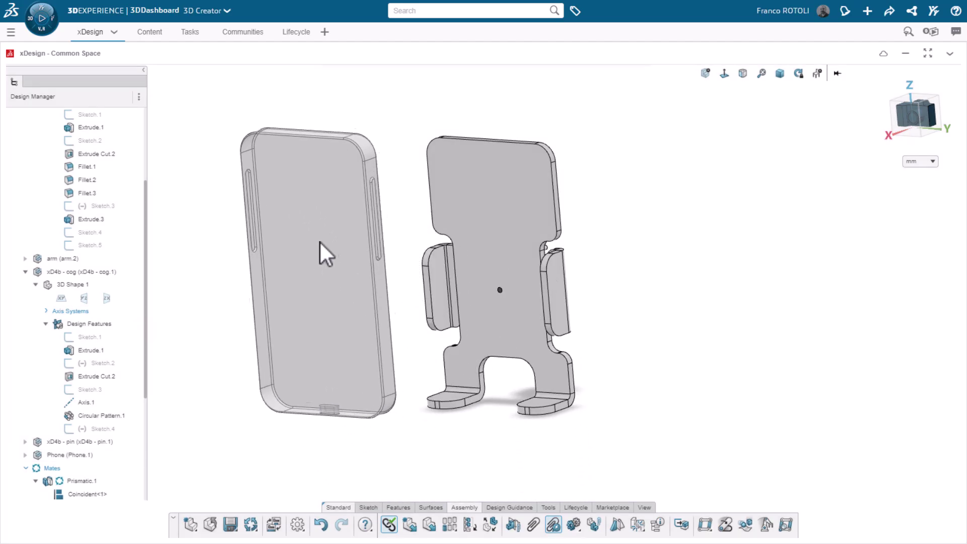
Mate the phone's back face flat against the stand's front face.
{"action": "middle_click_drag", "start_coordinate": [319, 242], "coordinate": [293, 372]}
{"action": "left_click", "coordinate": [352, 216]}
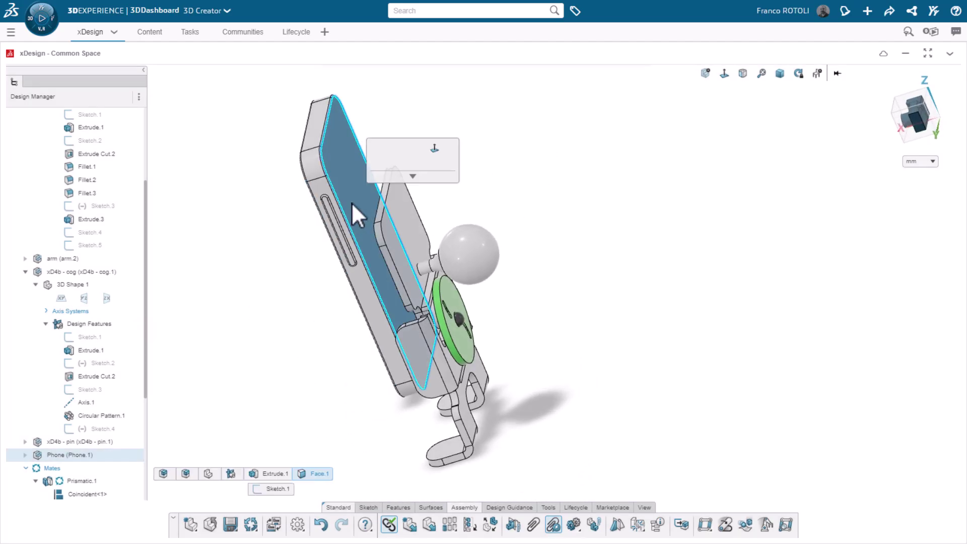
{"action": "middle_click_drag", "start_coordinate": [352, 216], "coordinate": [370, 380]}
{"action": "left_click", "coordinate": [536, 208]}
{"action": "left_click", "coordinate": [528, 192]}
Mate the phone's bottom face onto the edge of the stand's foot.
{"action": "middle_click_drag", "start_coordinate": [451, 392], "coordinate": [399, 372]}
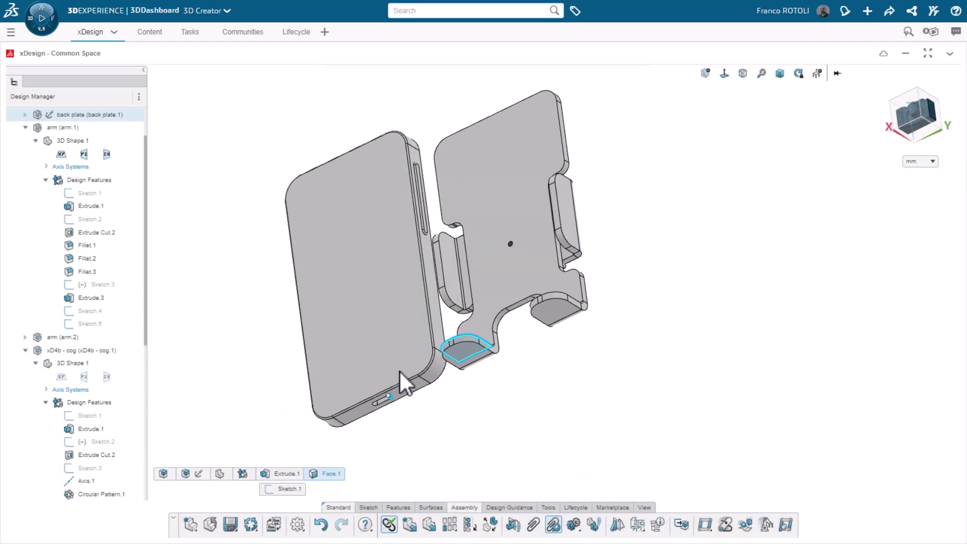
{"action": "left_click", "coordinate": [418, 380]}
{"action": "left_click", "coordinate": [438, 352]}
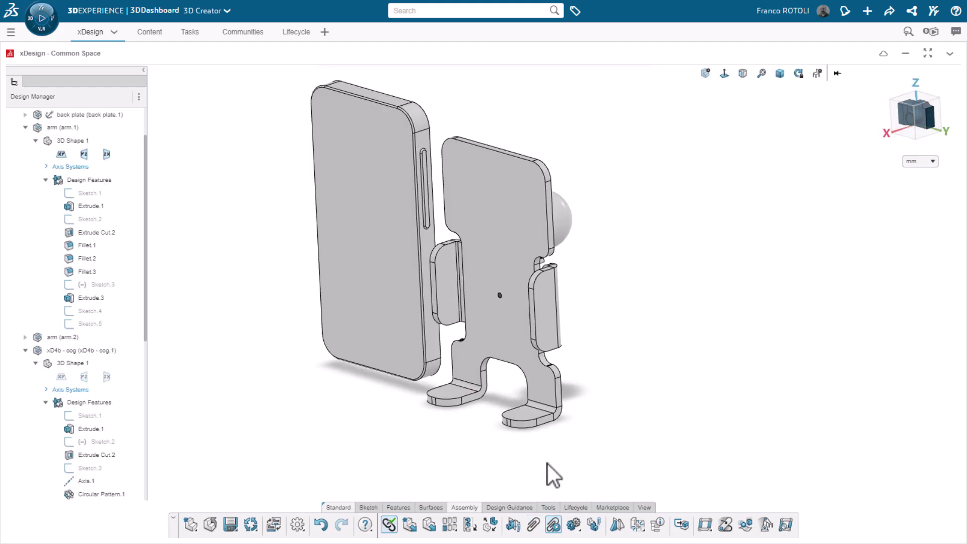
{"action": "left_click", "coordinate": [644, 507]}
Mate the phone's zx plane coincident with the holder's zx plane, showing reference planes only temporarily.
{"action": "left_click", "coordinate": [597, 524]}
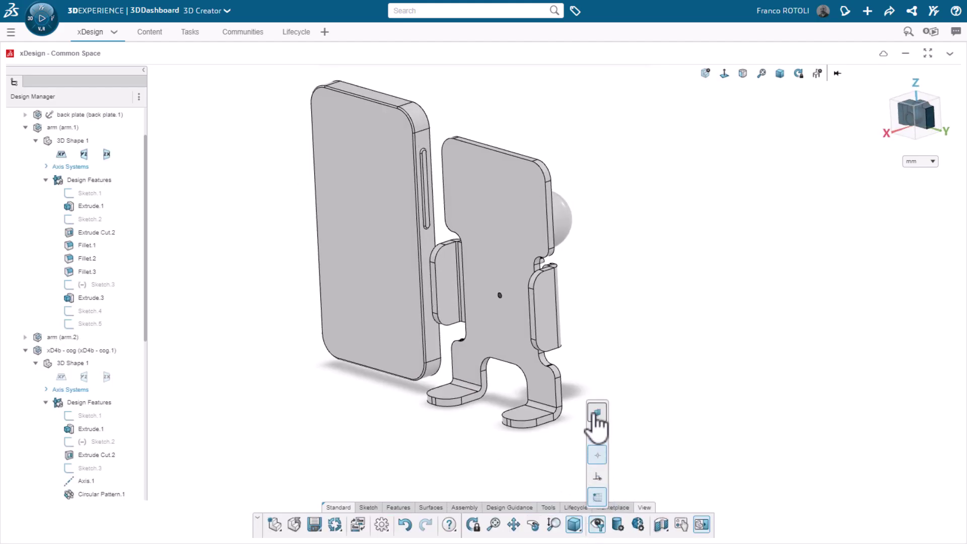
{"action": "left_click", "coordinate": [597, 412]}
{"action": "left_click", "coordinate": [362, 86]}
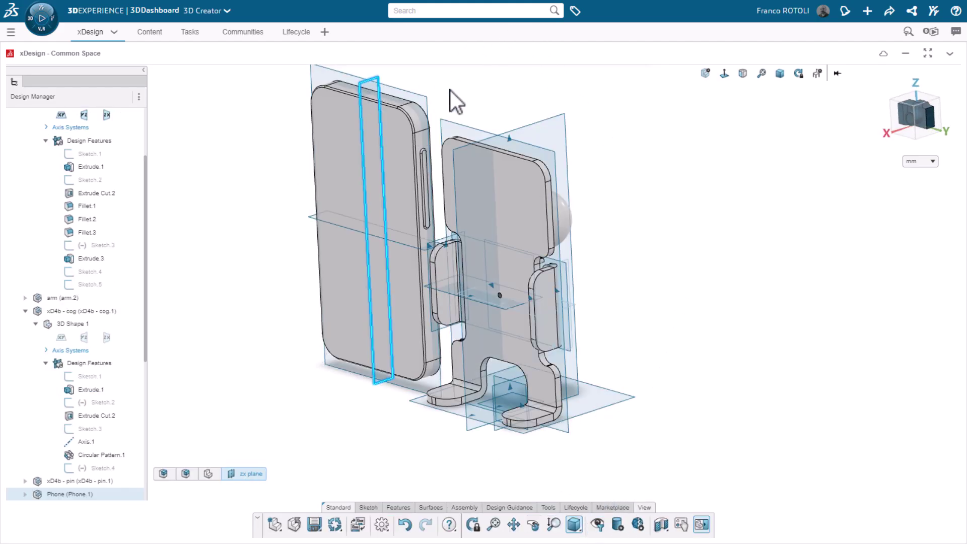
{"action": "left_click", "coordinate": [528, 124]}
{"action": "left_click", "coordinate": [556, 181]}
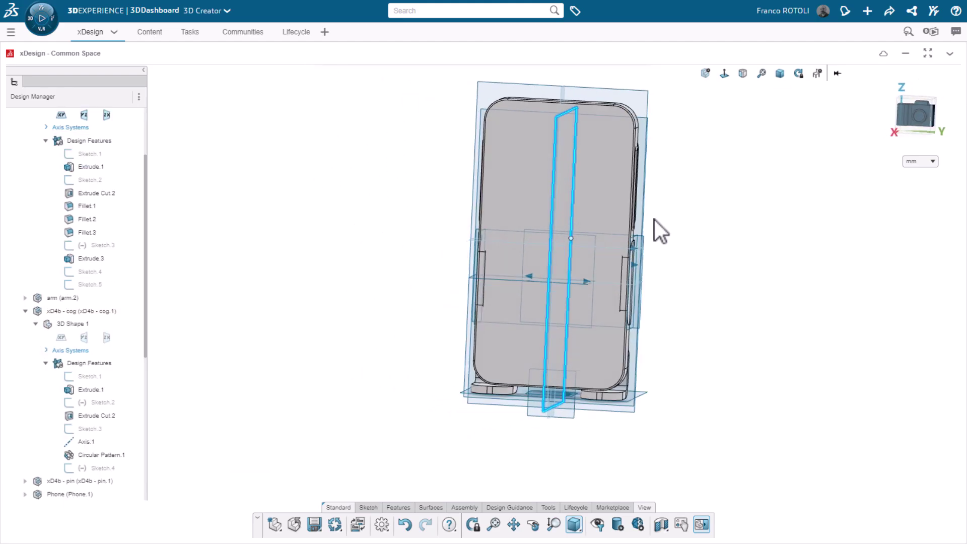
{"action": "left_click", "coordinate": [596, 524]}
{"action": "left_click", "coordinate": [597, 413]}
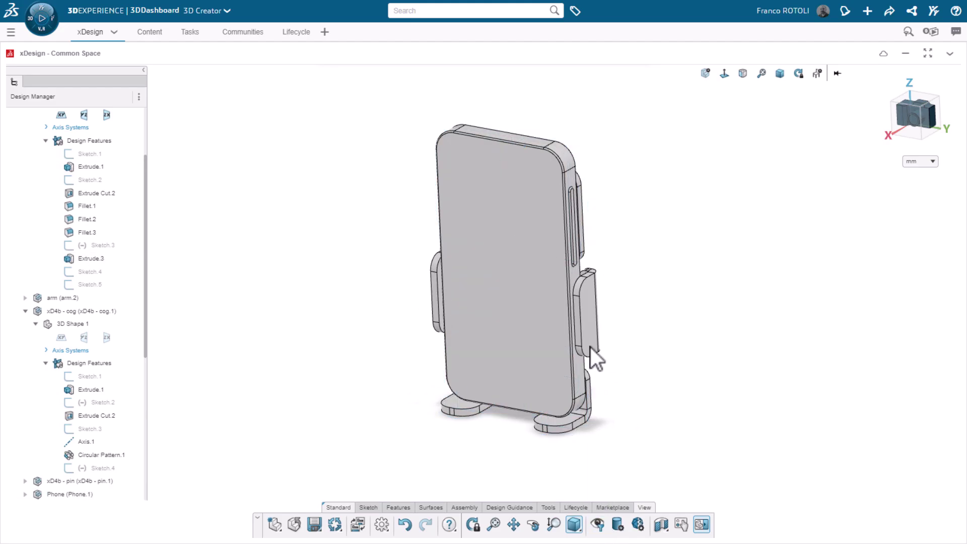
{"action": "left_click", "coordinate": [780, 74]}
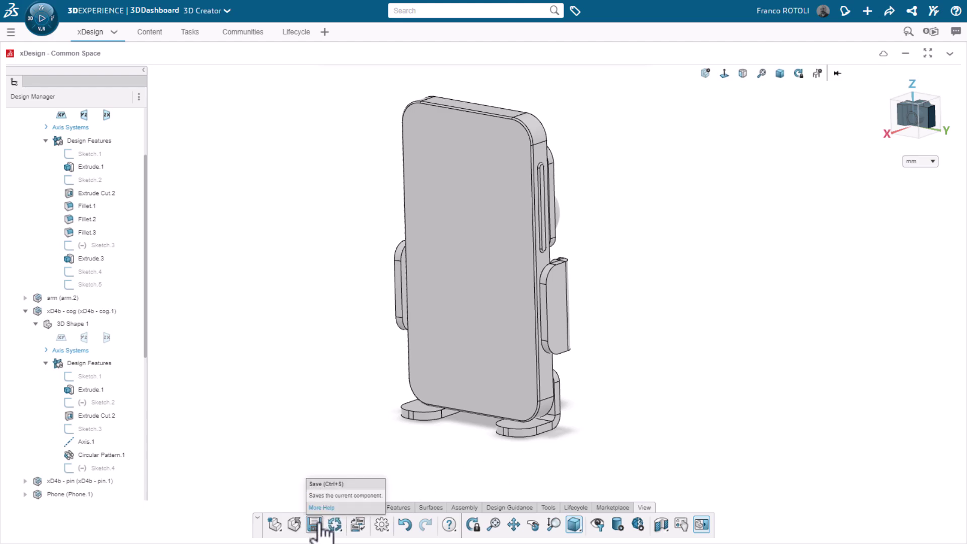
Save the phone holder assembly with the centred phone.
{"action": "left_click", "coordinate": [320, 529]}
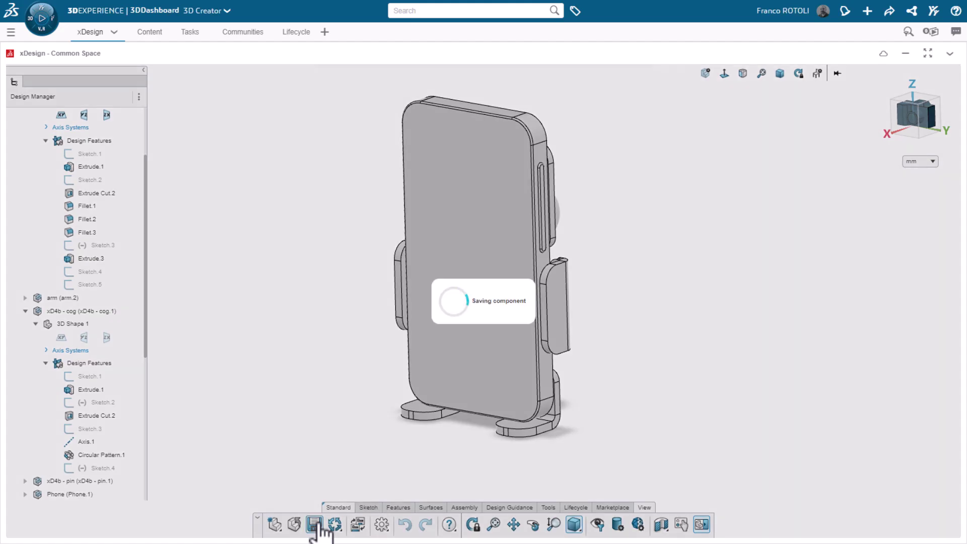